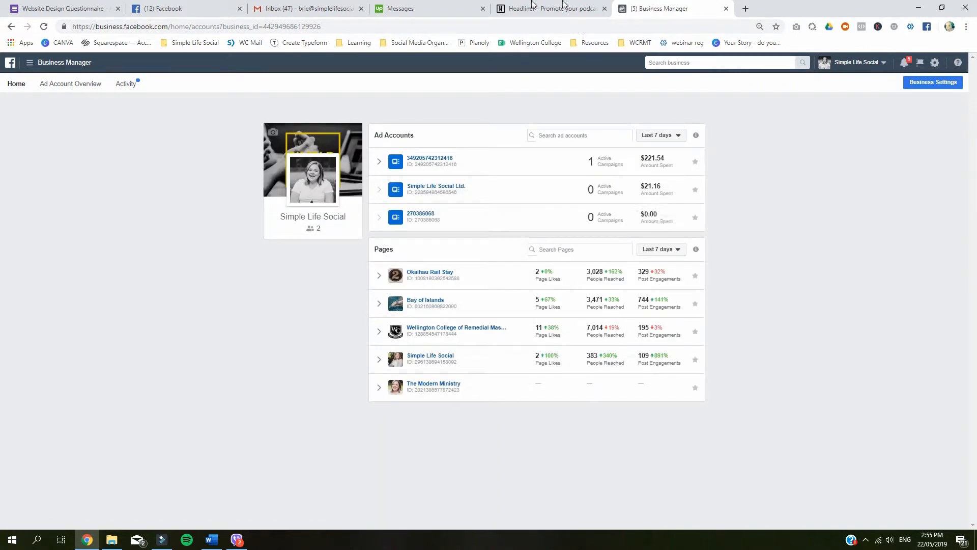
# Open the Simple Life Social Ltd. ad account and view its campaigns, ad sets and ads
pyautogui.click(392, 197)
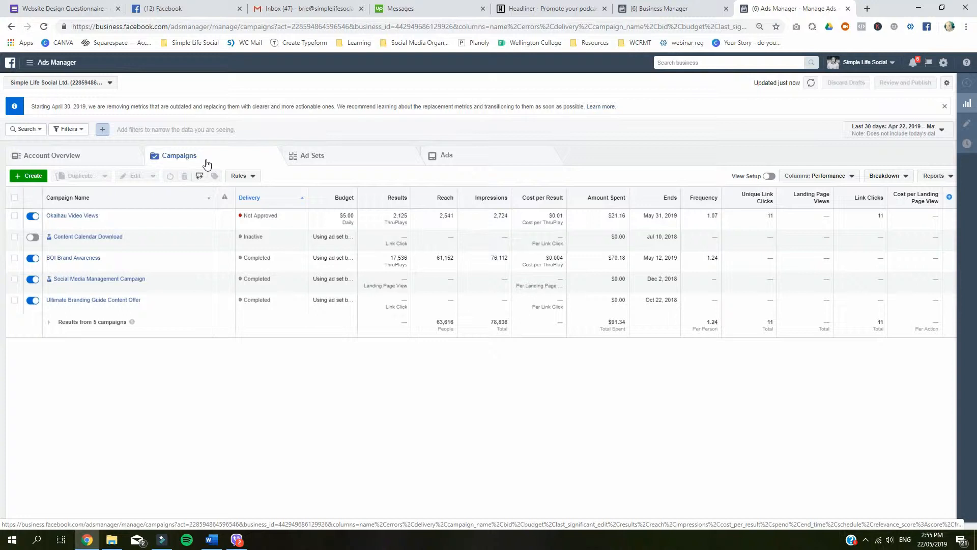
pyautogui.click(339, 163)
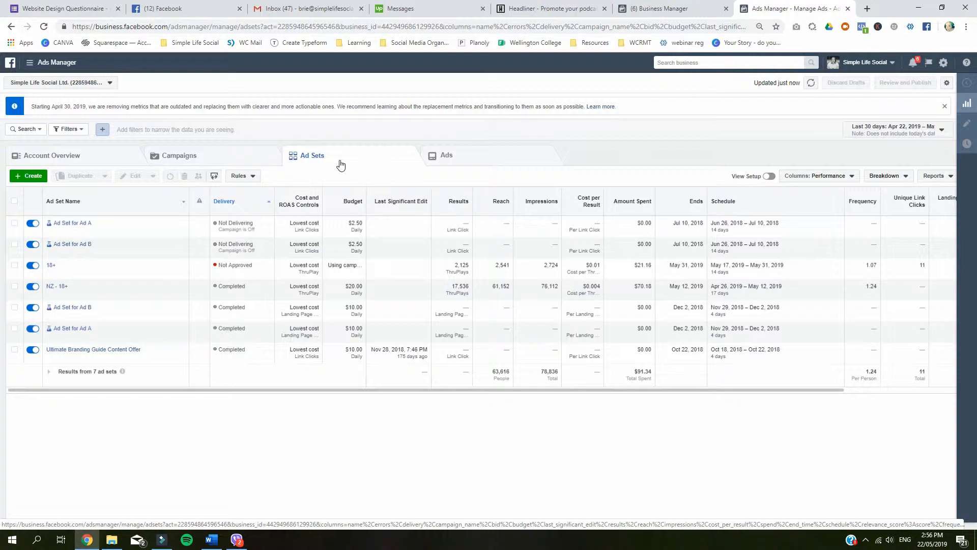
pyautogui.click(470, 162)
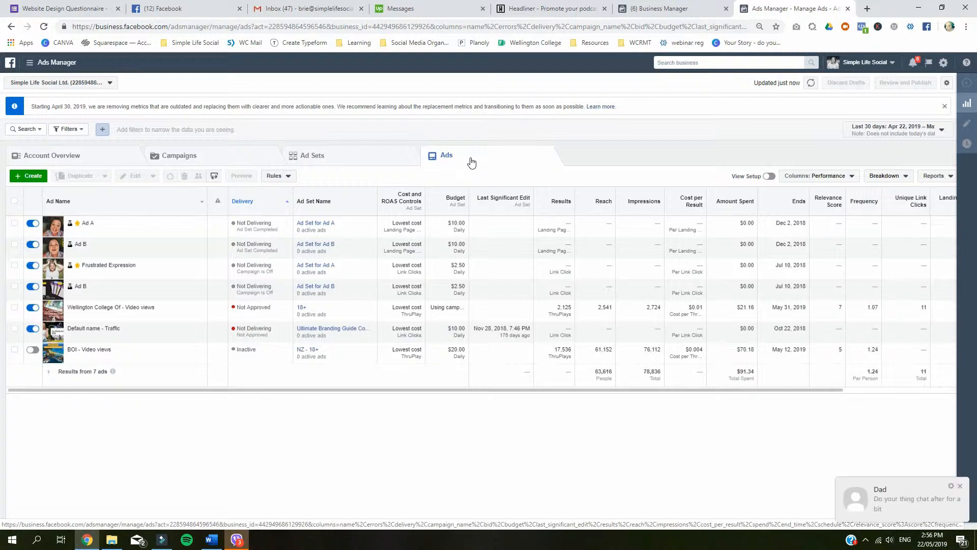
pyautogui.click(960, 486)
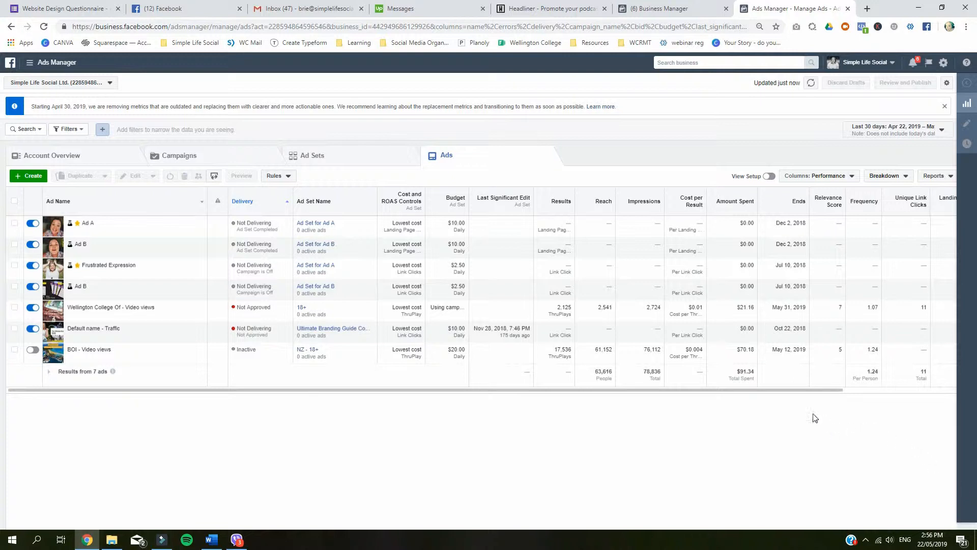
# Start creating an ad from scratch, discarding the unfinished draft and choosing to create a new campaign
pyautogui.click(23, 176)
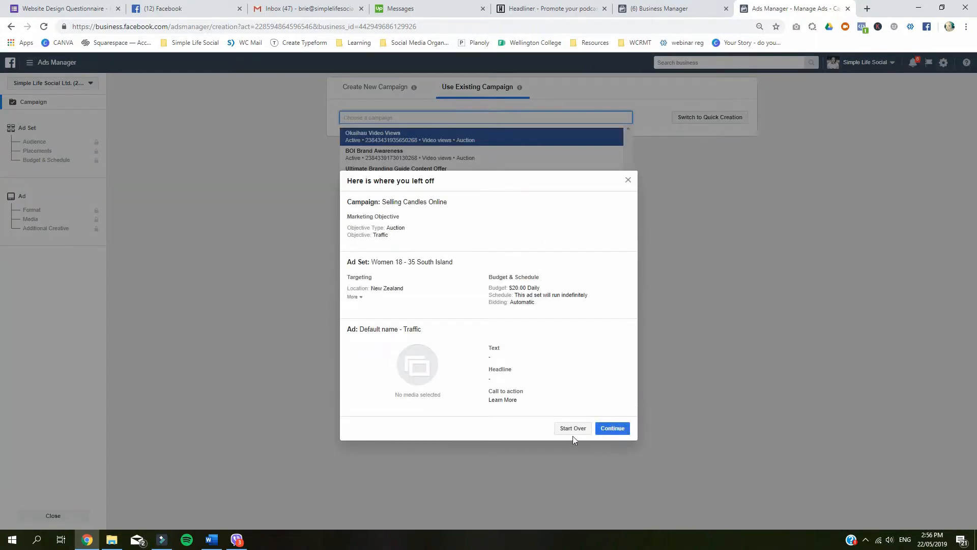
pyautogui.click(570, 427)
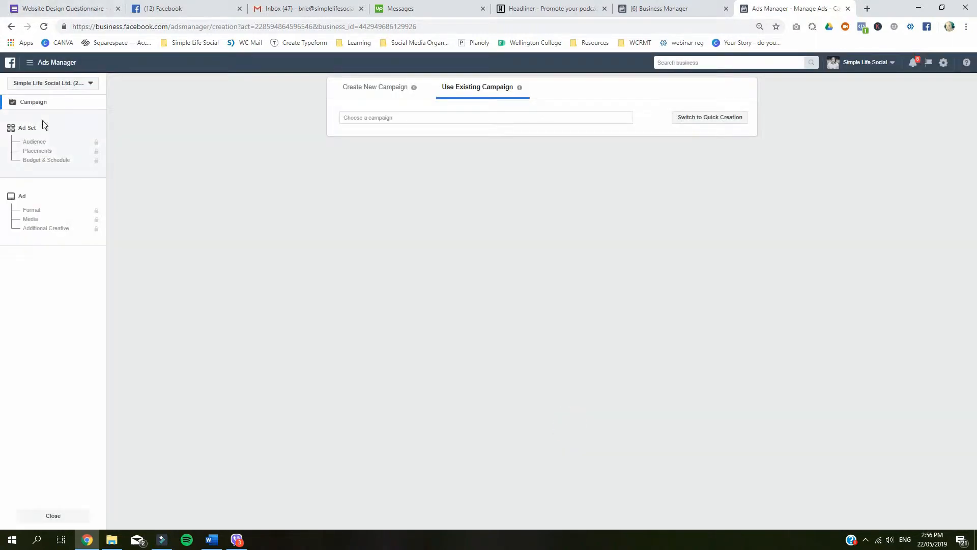
pyautogui.click(372, 95)
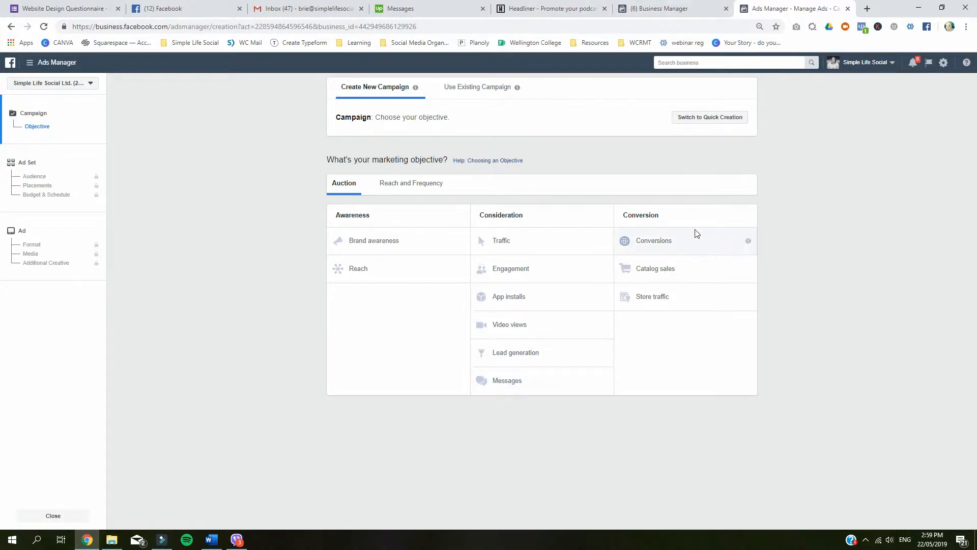
# Choose Video views as the campaign's marketing objective and continue to the ad set
pyautogui.click(703, 244)
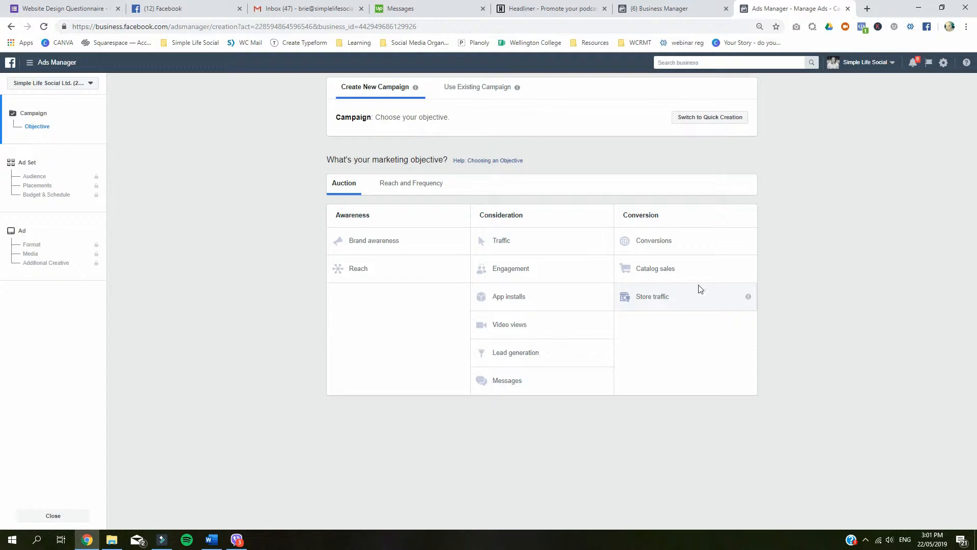
pyautogui.click(520, 331)
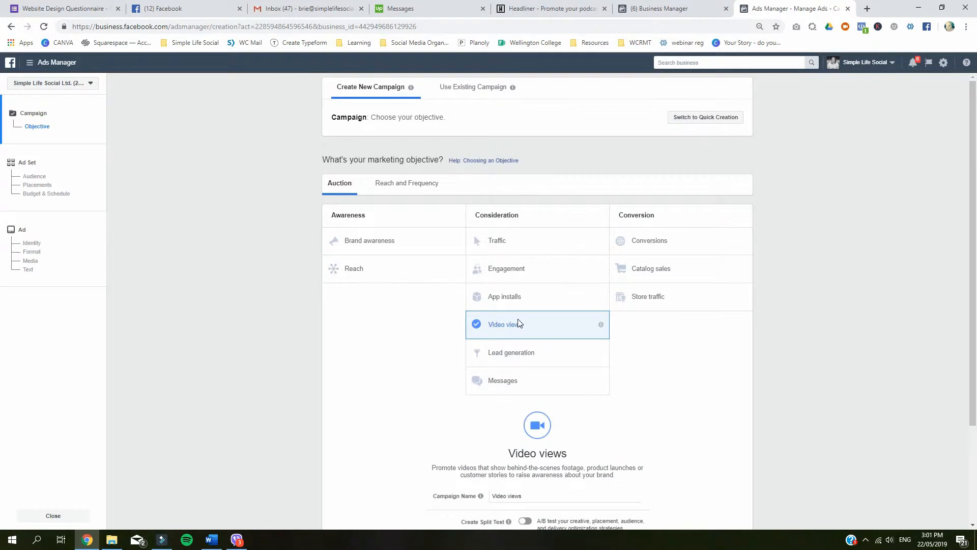
pyautogui.scroll(-2, 544, 481)
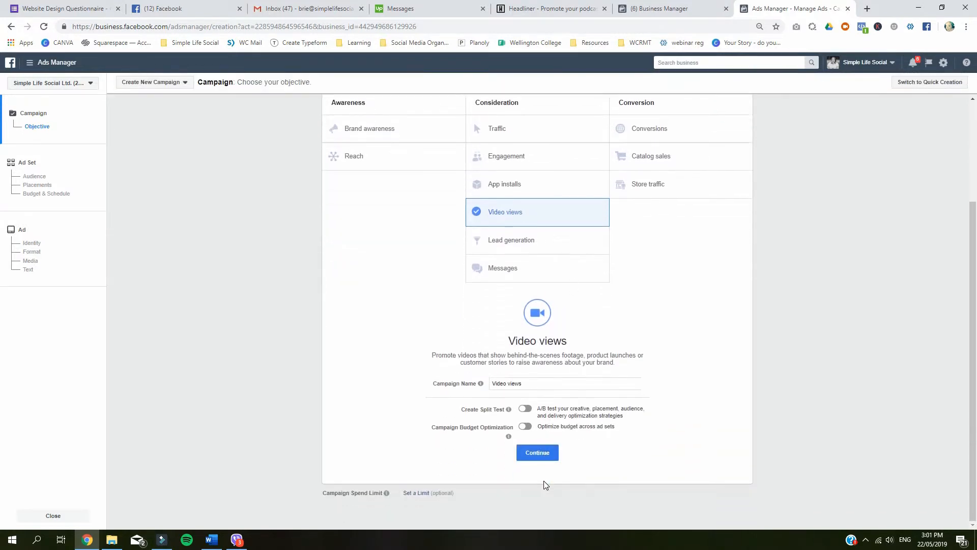
pyautogui.click(535, 462)
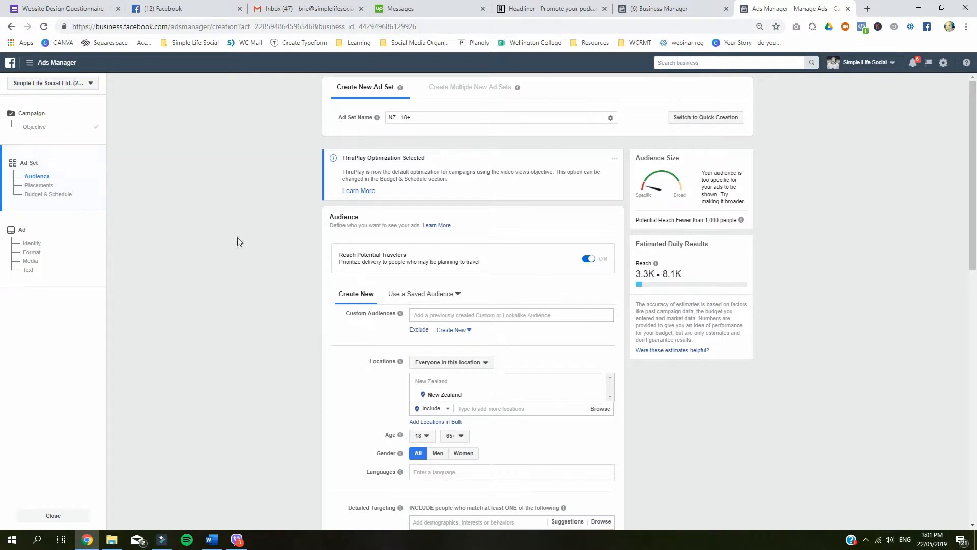
# Examine the ad set's audience options for location, age, gender and detailed targeting, and its placement options
pyautogui.scroll(-1, 241, 236)
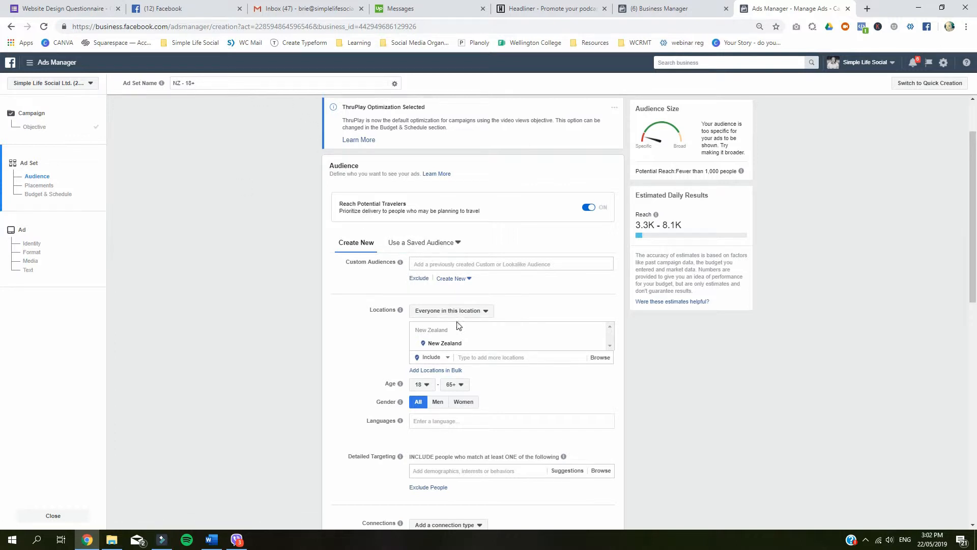
pyautogui.scroll(-2, 452, 315)
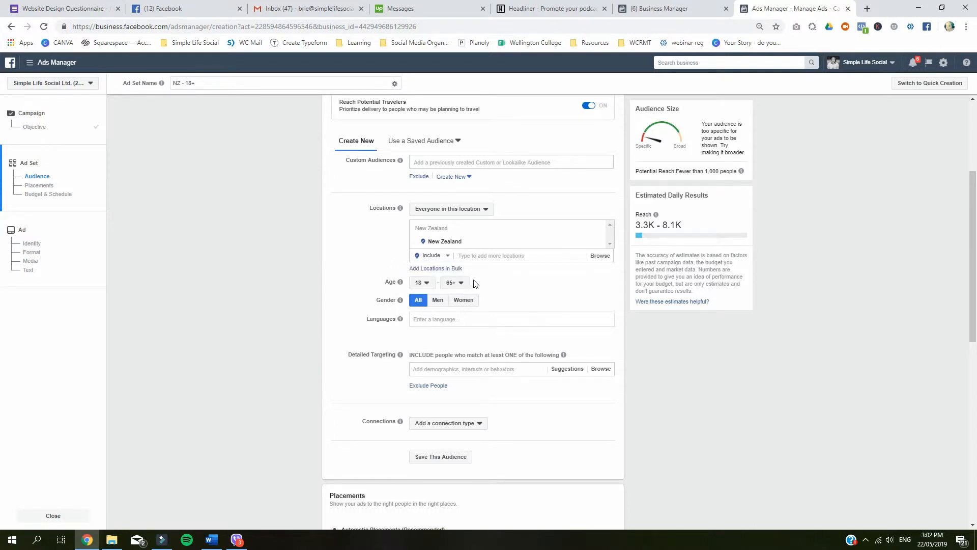
pyautogui.click(428, 284)
pyautogui.click(515, 303)
pyautogui.scroll(-1, 488, 332)
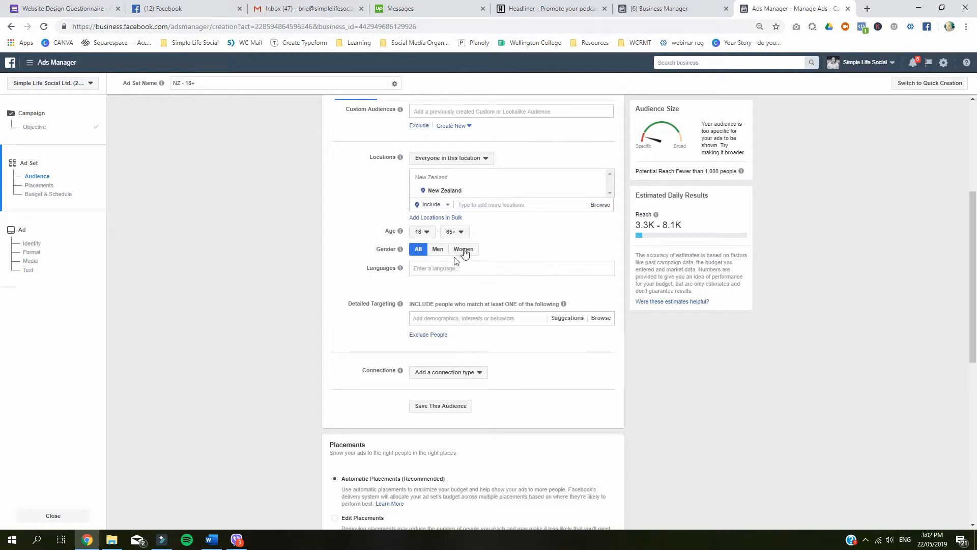
pyautogui.scroll(-6, 460, 249)
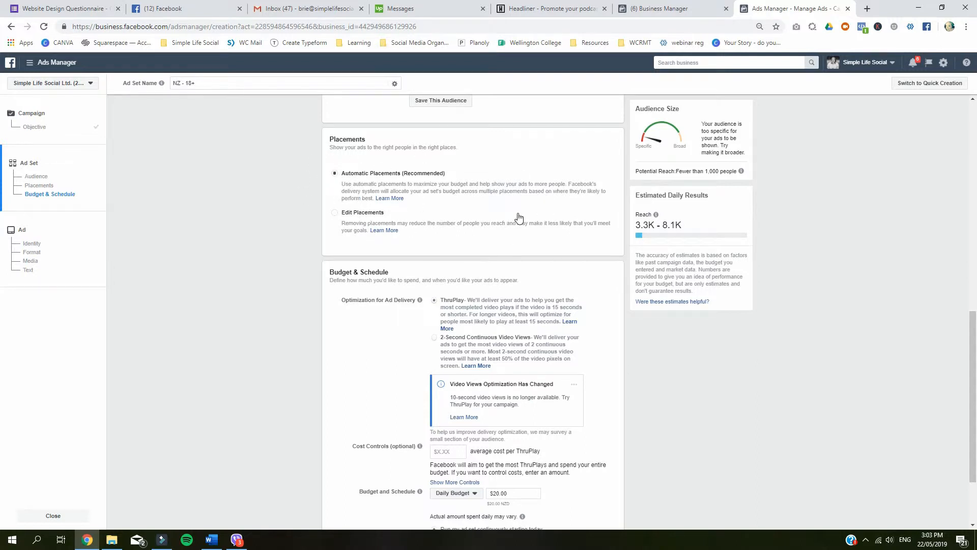
# Set the ad set's daily budget to $5.00
pyautogui.scroll(-2, 519, 218)
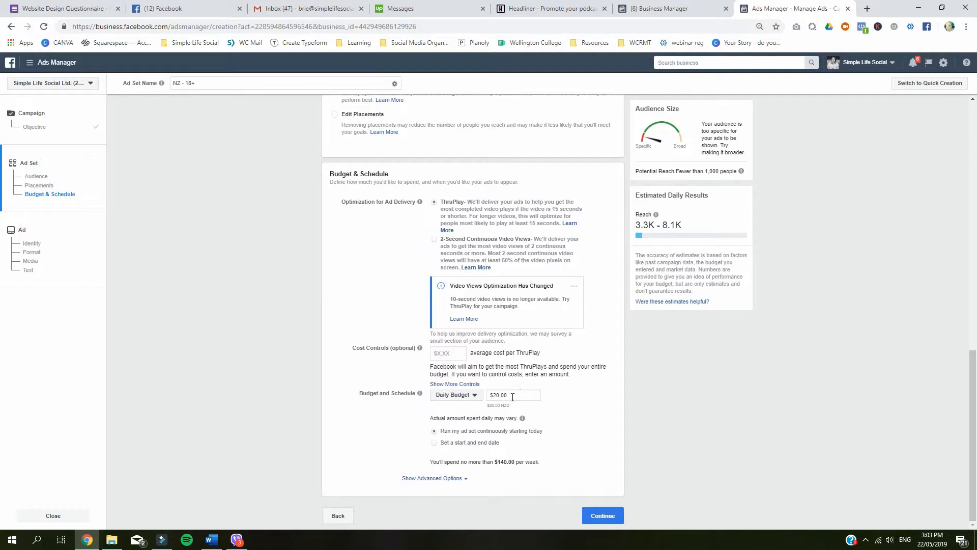
pyautogui.moveTo(514, 397); pyautogui.dragTo(483, 400)
pyautogui.write('5')
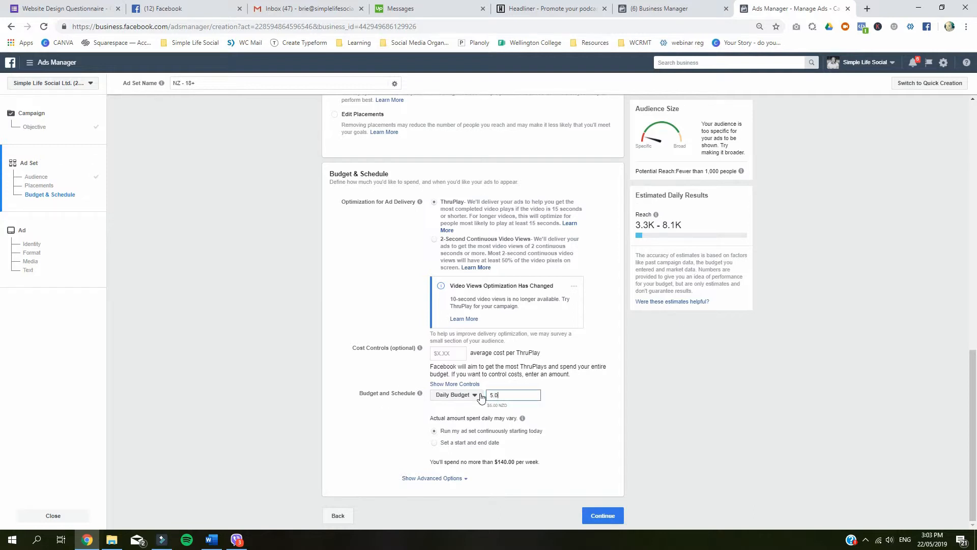
pyautogui.click(570, 404)
# Schedule the ad set with a start and end date, ending on Jun 5, 2019, and continue to the ad
pyautogui.click(435, 443)
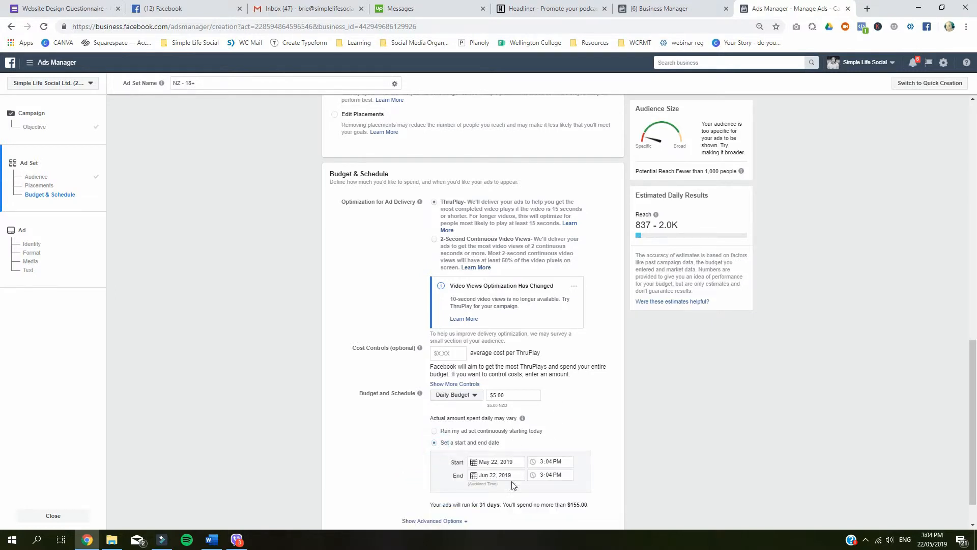
pyautogui.click(474, 475)
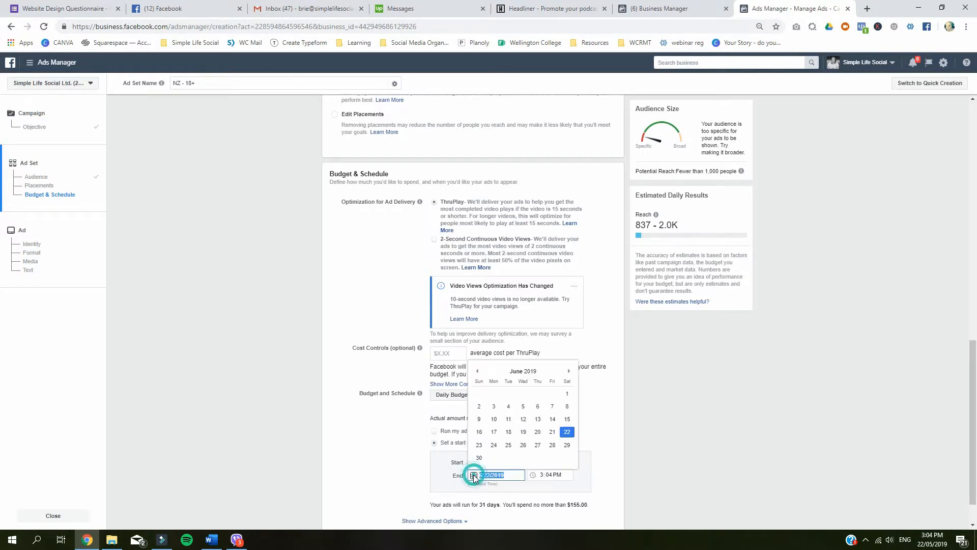
pyautogui.click(399, 464)
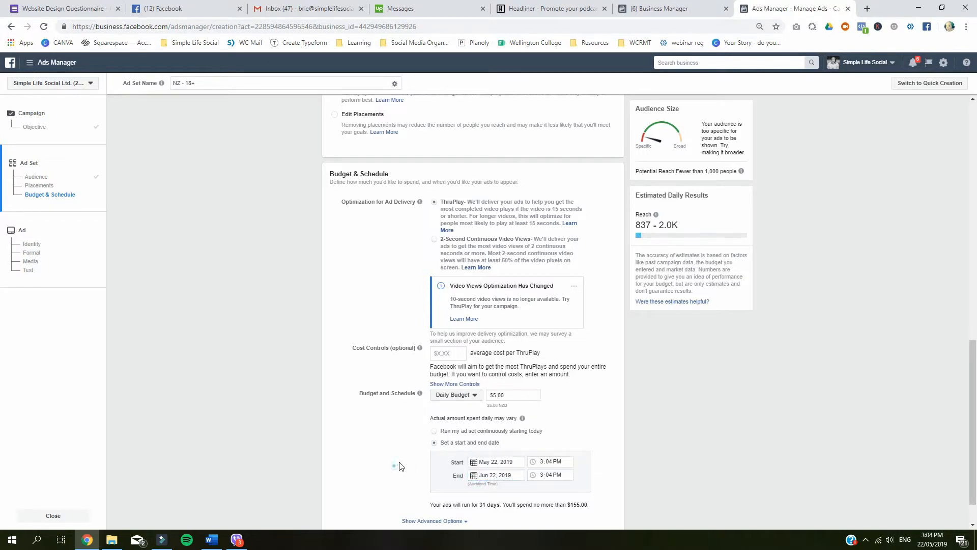
pyautogui.click(477, 481)
pyautogui.click(478, 371)
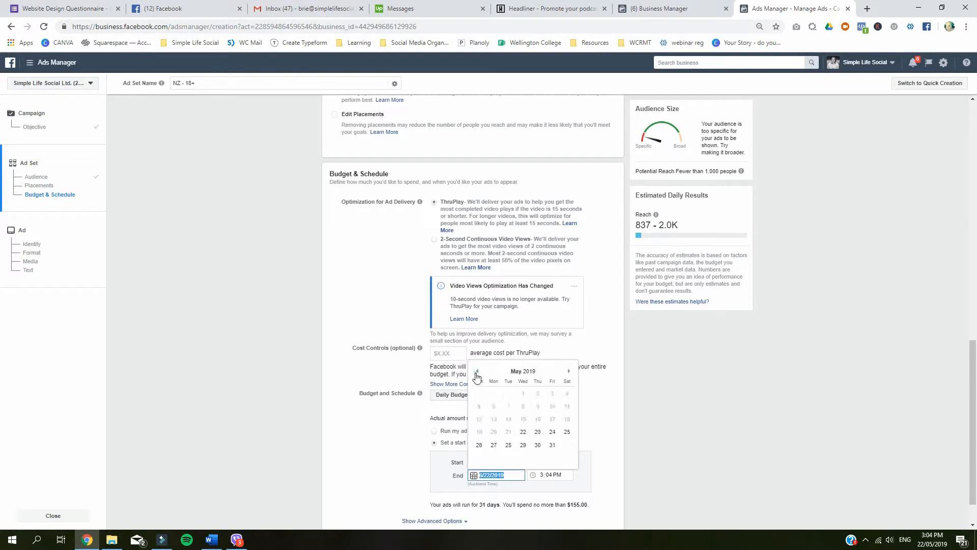
pyautogui.click(569, 372)
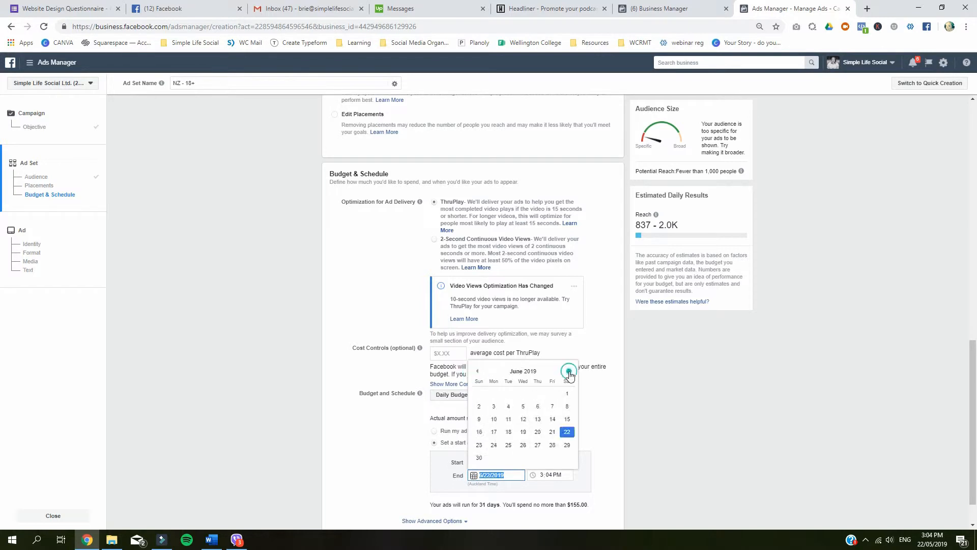
pyautogui.click(525, 408)
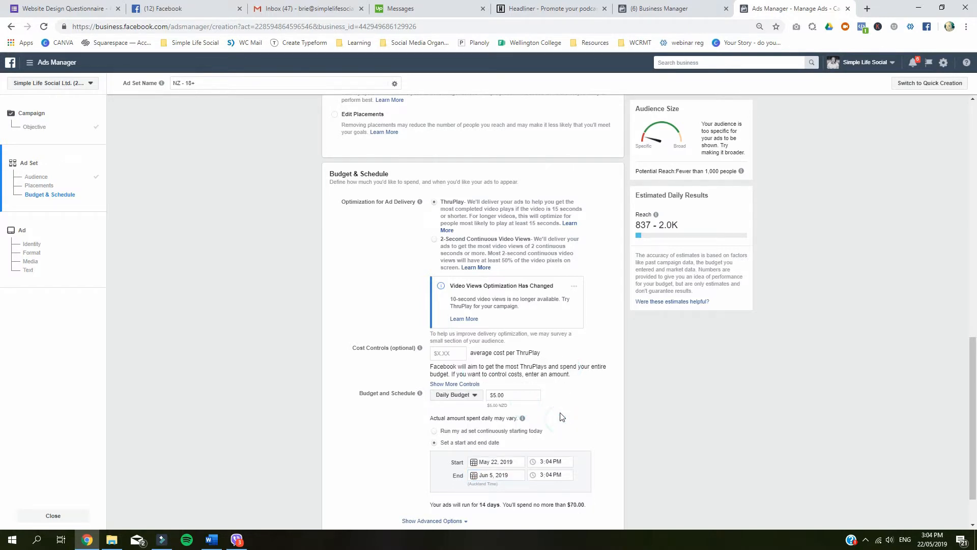
pyautogui.scroll(-1, 560, 416)
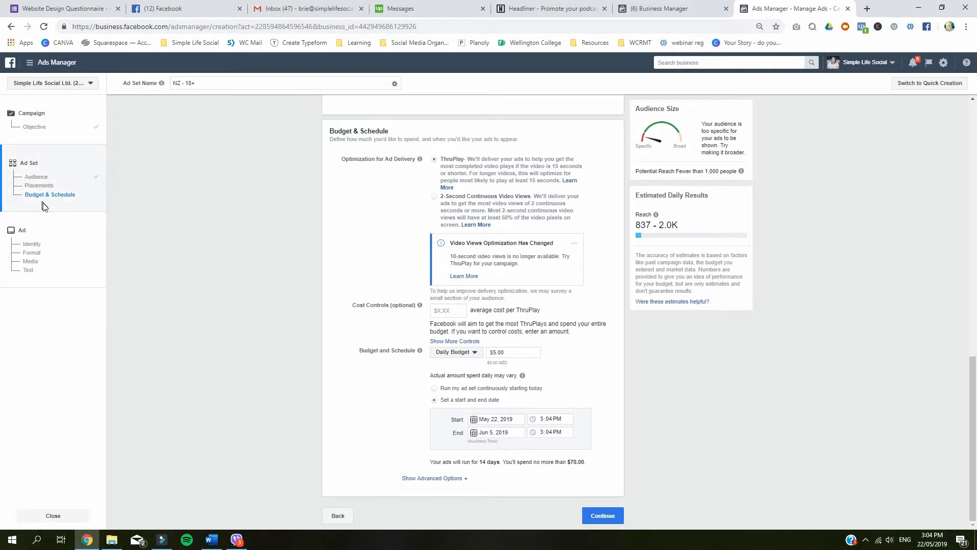
pyautogui.click(604, 515)
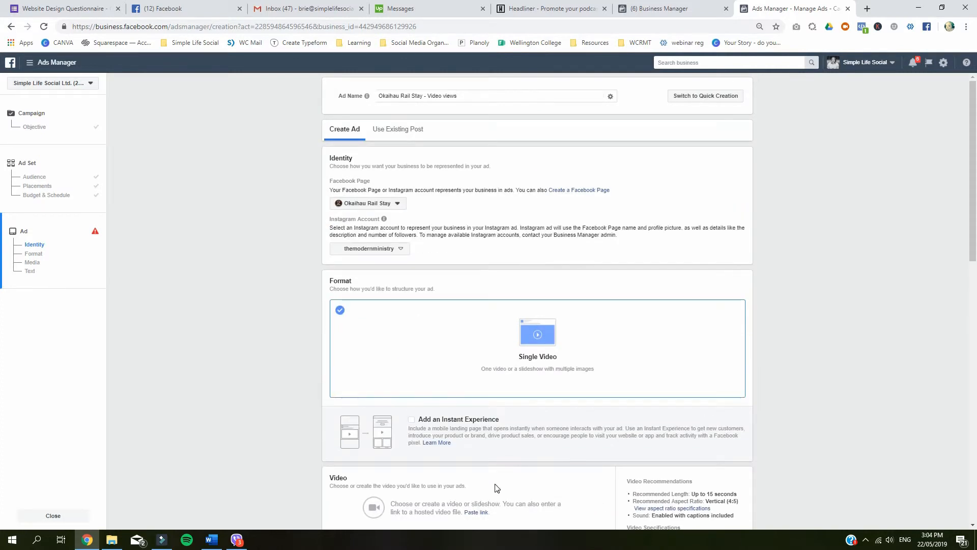
# Rename the ad as Video Views Video
pyautogui.click(471, 99)
pyautogui.moveTo(471, 98); pyautogui.dragTo(346, 103)
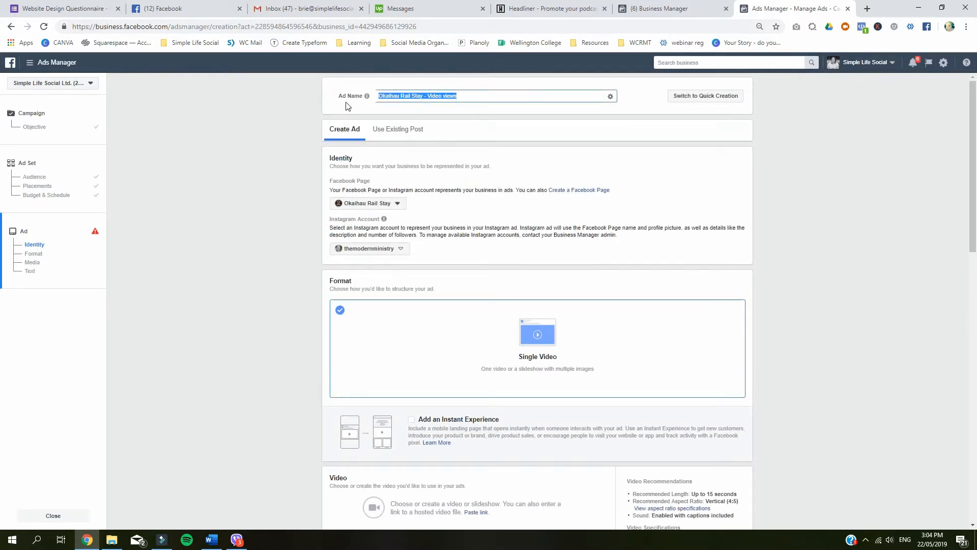
pyautogui.write('Video ')
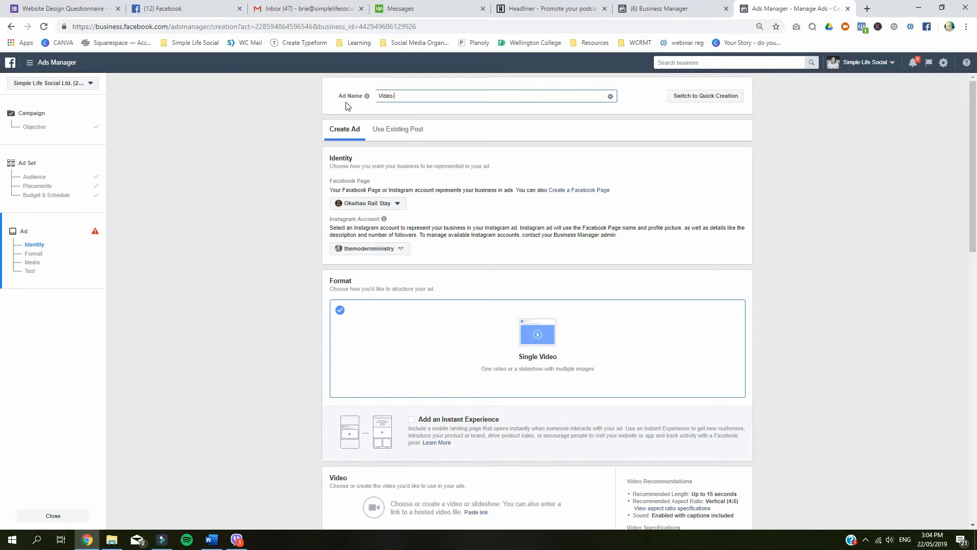
pyautogui.write('Views Video')
pyautogui.click(251, 241)
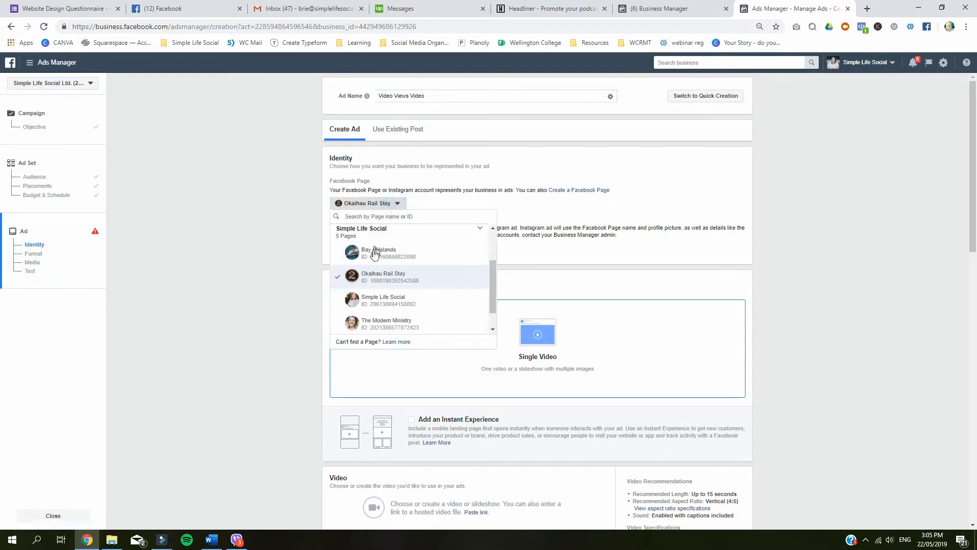
# Set the ad's identity to the Simple Life Social Facebook page and the simplelifesocial Instagram account
pyautogui.click(375, 300)
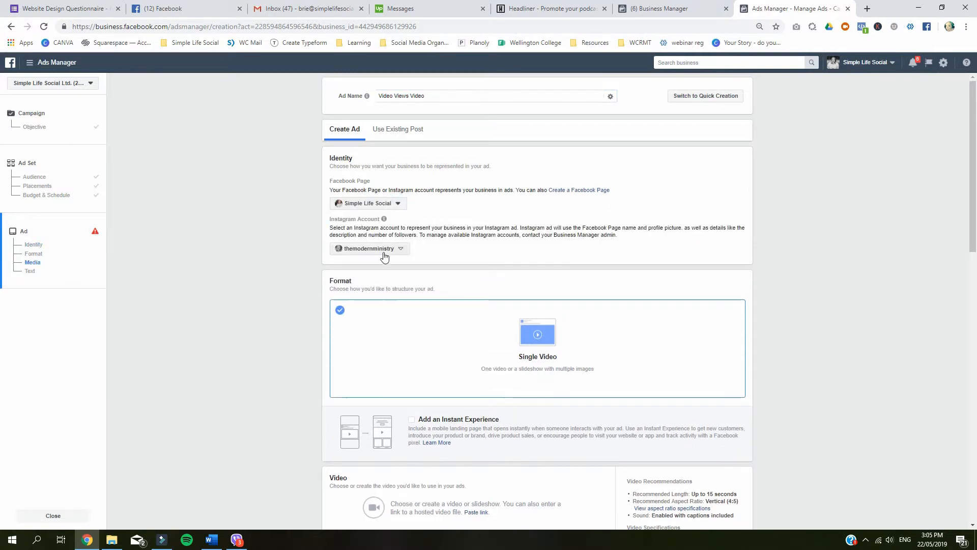
pyautogui.click(382, 249)
pyautogui.click(379, 277)
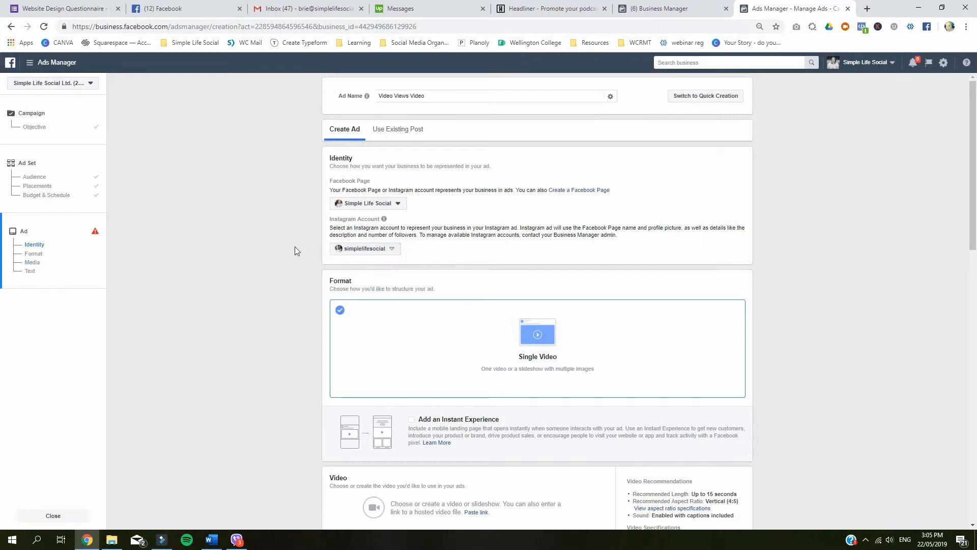
# Examine the error flagged for the ad, the selectable Facebook pages, and the format and video options
pyautogui.click(95, 233)
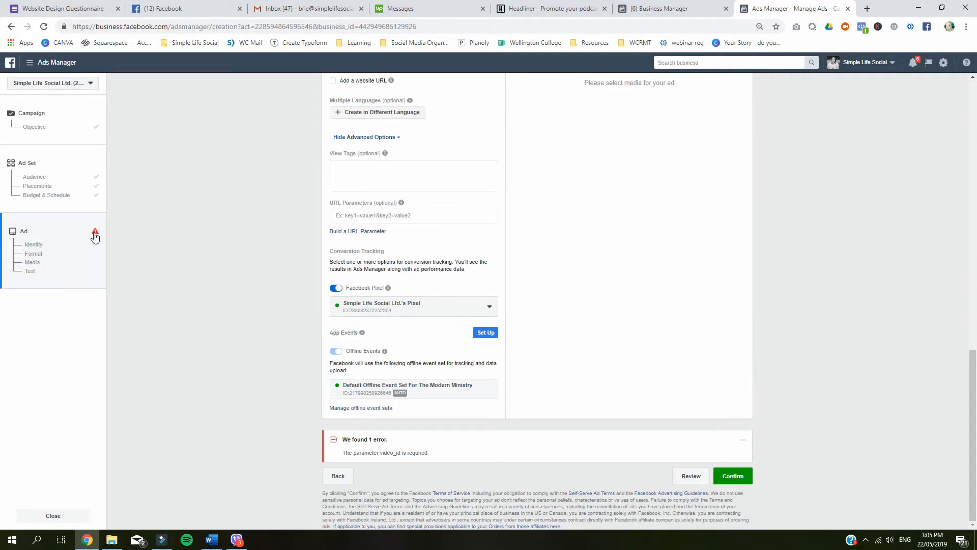
pyautogui.scroll(14, 216, 234)
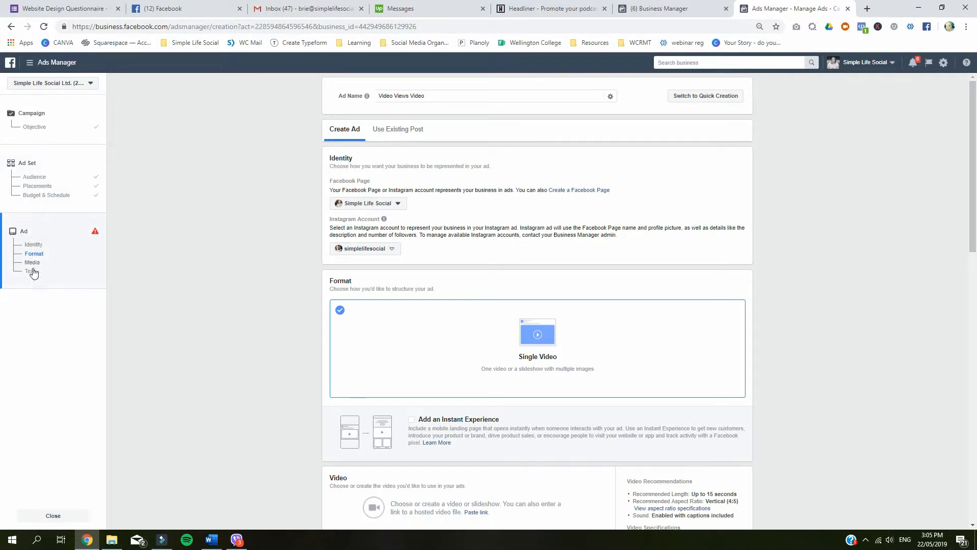
pyautogui.click(393, 203)
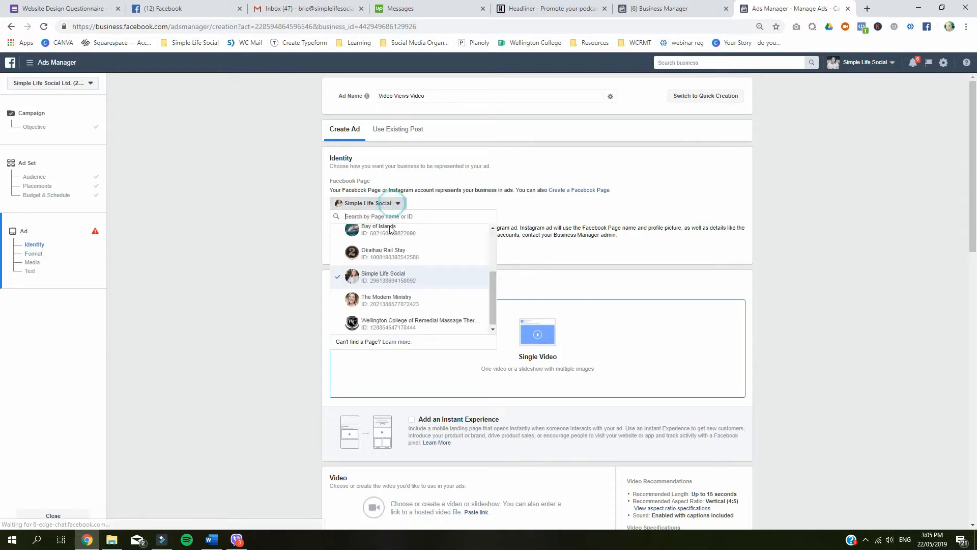
pyautogui.click(276, 234)
pyautogui.scroll(-1, 382, 252)
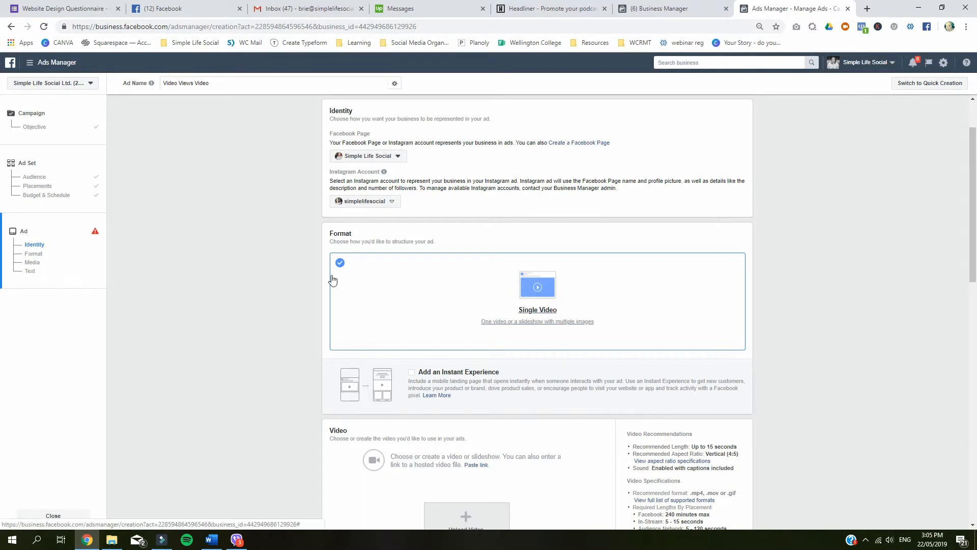
pyautogui.scroll(-2, 332, 280)
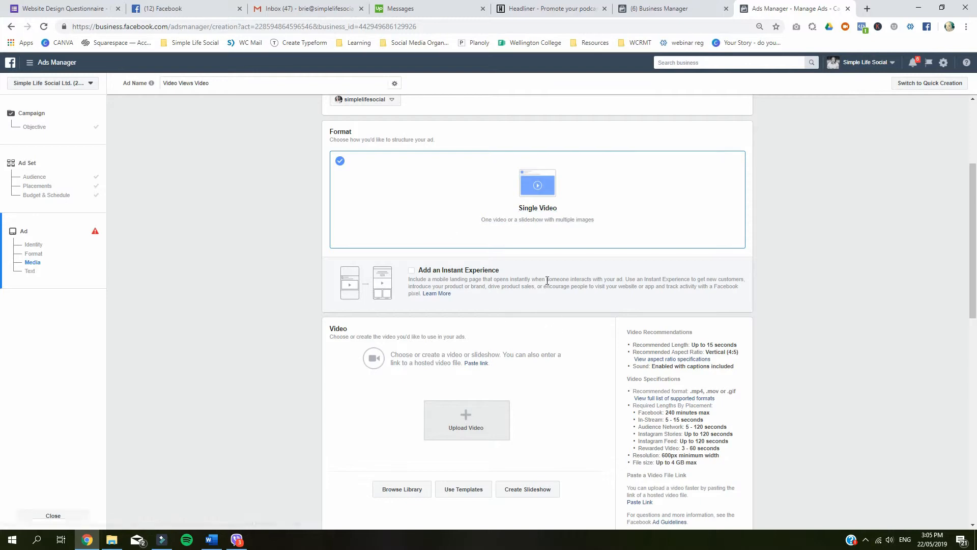
# Add Simple Life Social Ad 12 seconds.mp4 from the account's video library as the ad's video
pyautogui.scroll(-2, 547, 280)
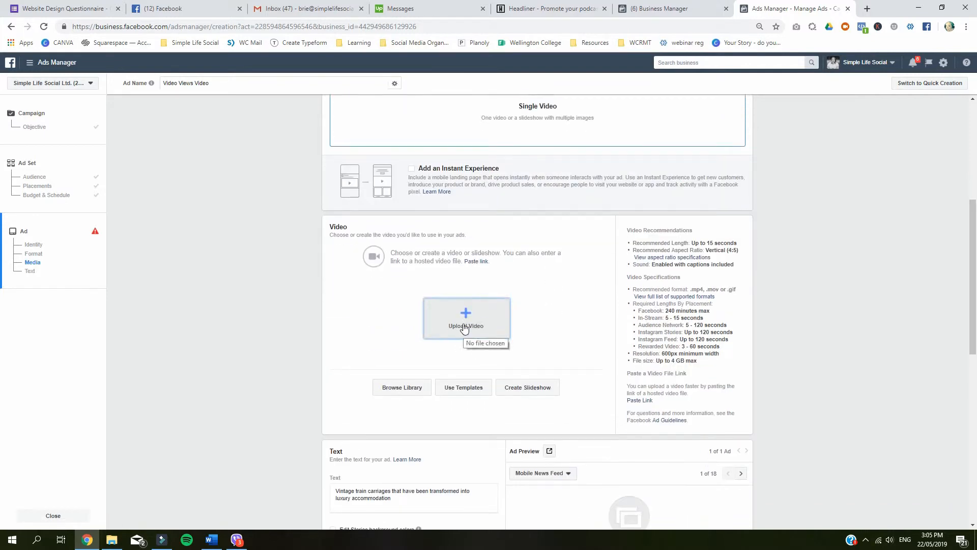
pyautogui.click(409, 388)
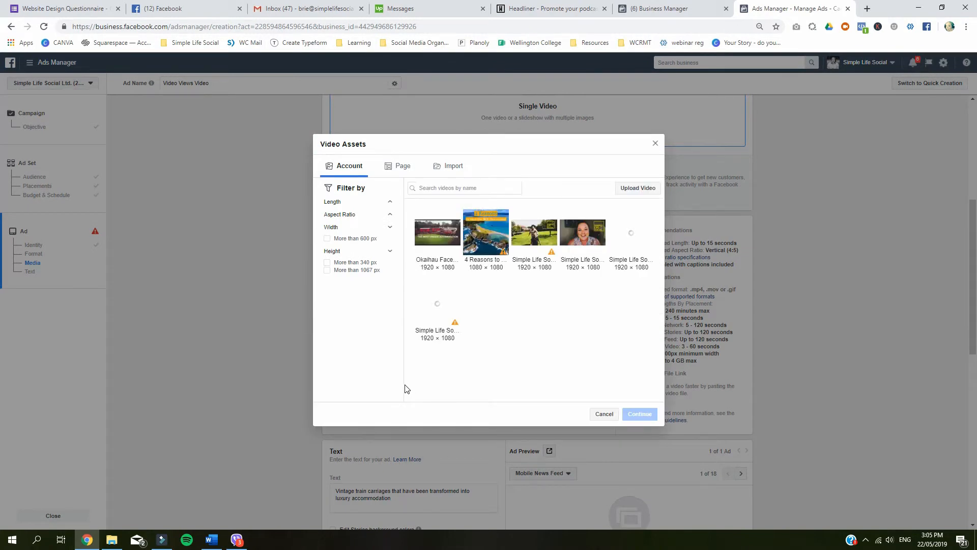
pyautogui.click(599, 239)
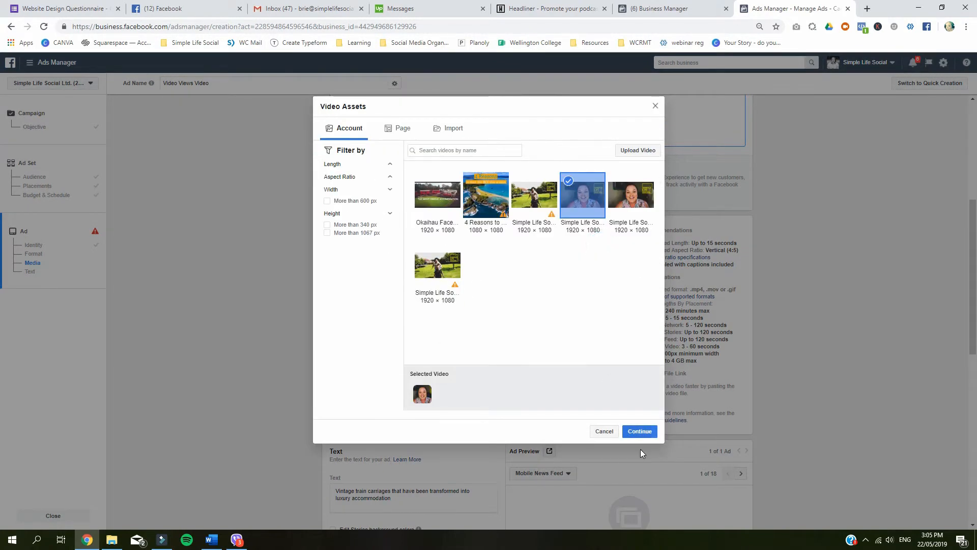
pyautogui.click(639, 429)
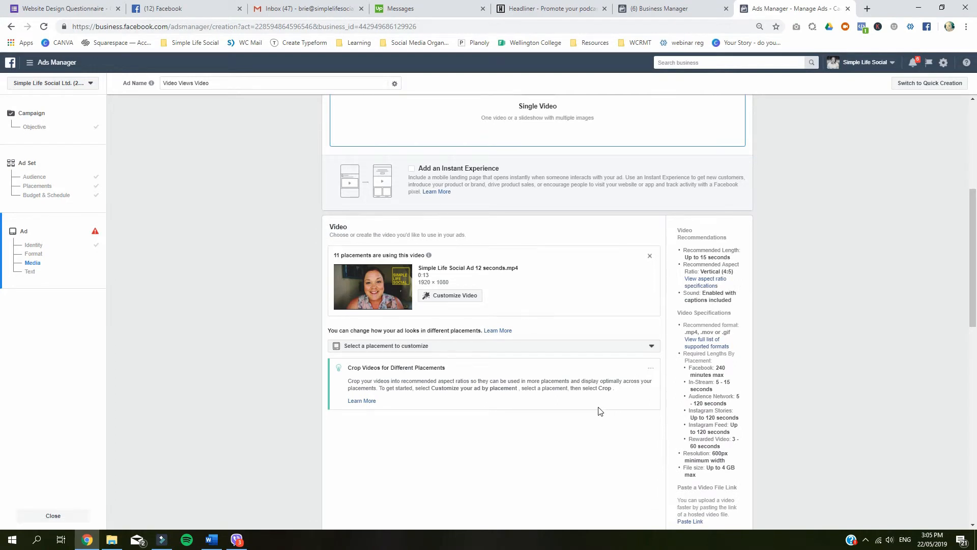
# Examine the placements for which the ad video can be customized
pyautogui.scroll(-2, 598, 412)
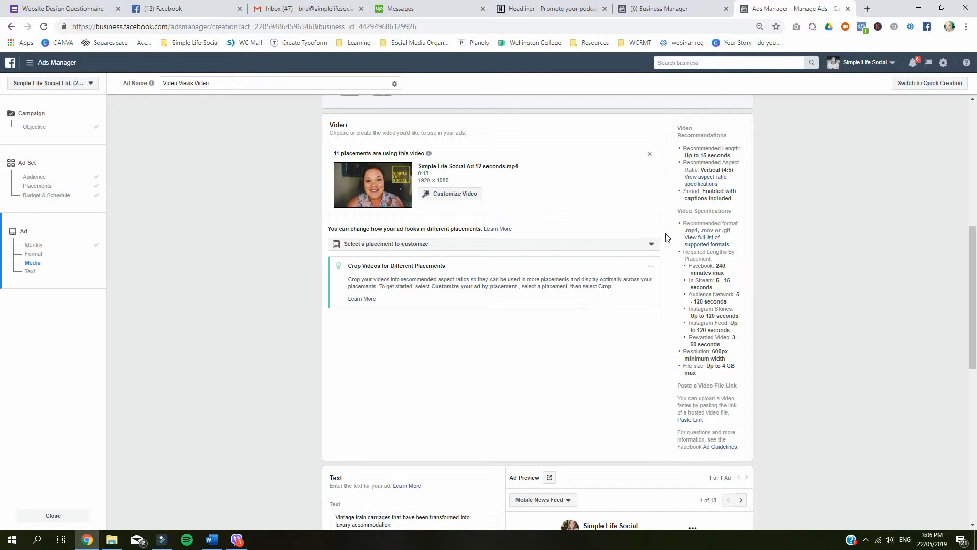
pyautogui.click(650, 244)
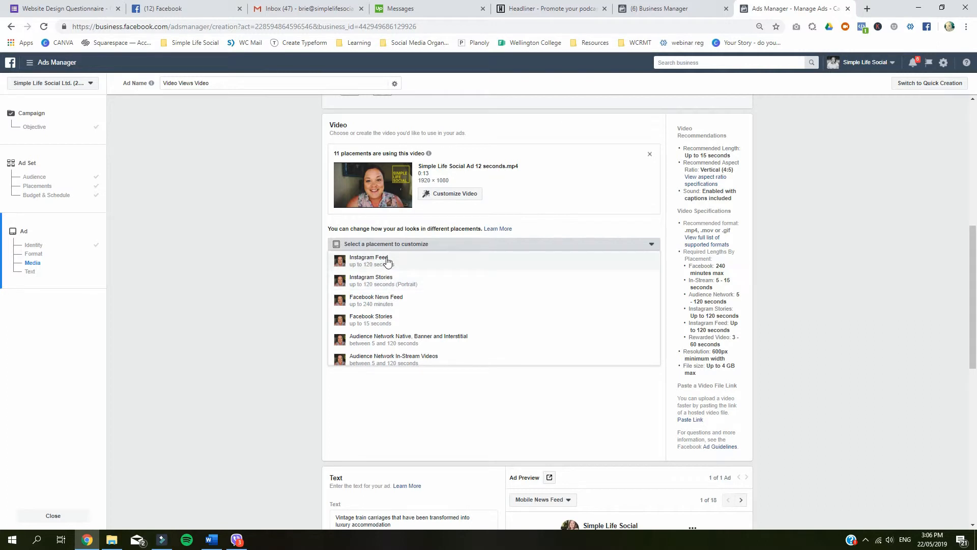
pyautogui.click(652, 247)
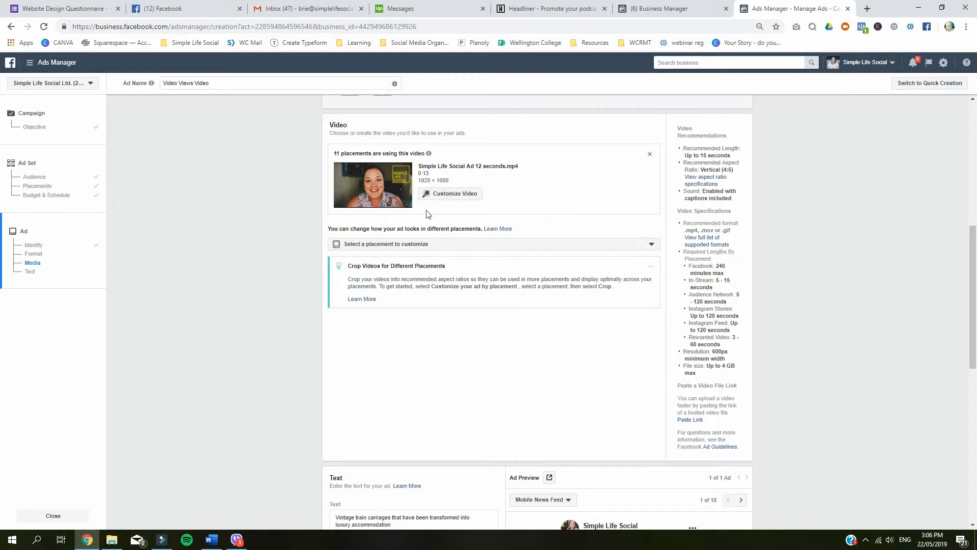
pyautogui.moveTo(335, 152)
# Clear the prefilled vintage train carriages wording from the ad's text
pyautogui.scroll(-5, 269, 282)
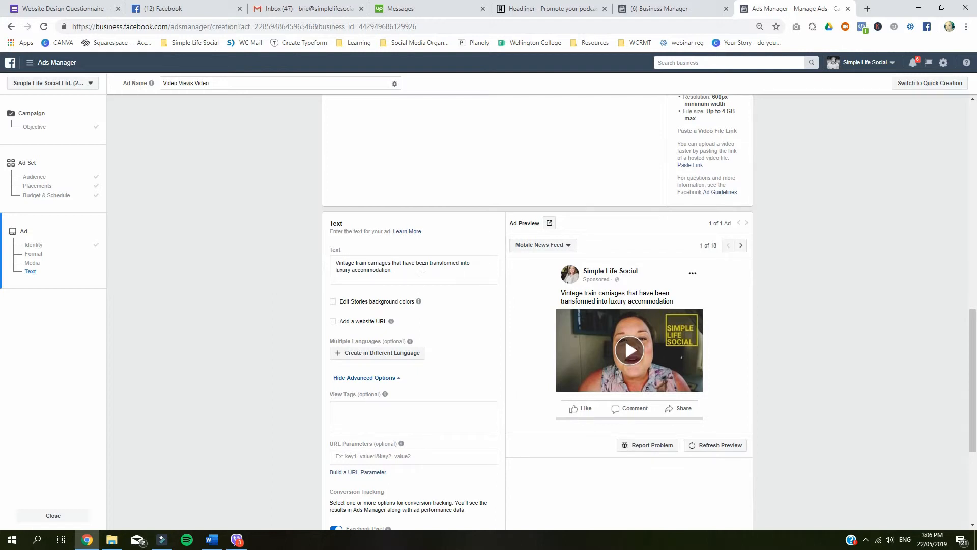
pyautogui.moveTo(424, 268); pyautogui.dragTo(310, 255)
pyautogui.press('BackSpace')
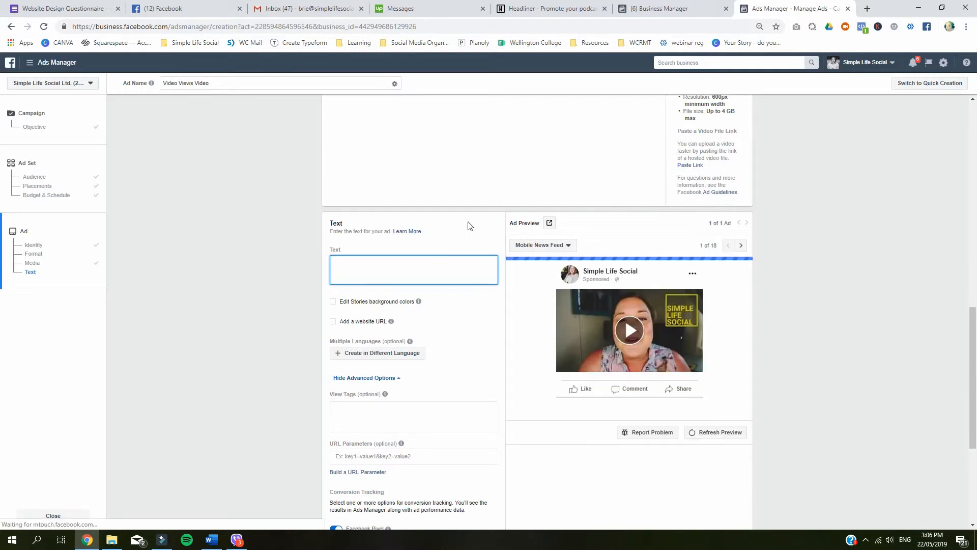
# Switch the ad preview to Desktop News Feed
pyautogui.scroll(-2, 449, 240)
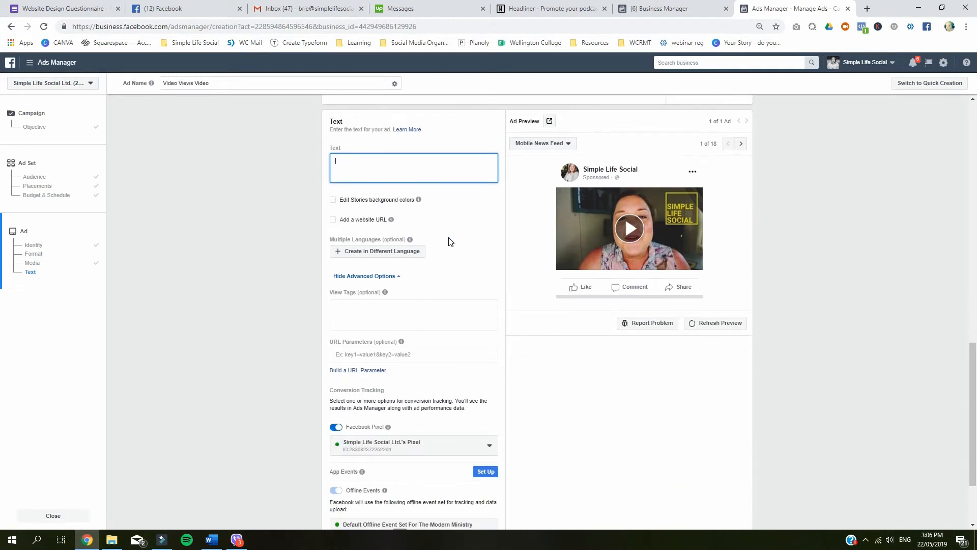
pyautogui.scroll(1, 449, 239)
pyautogui.click(549, 194)
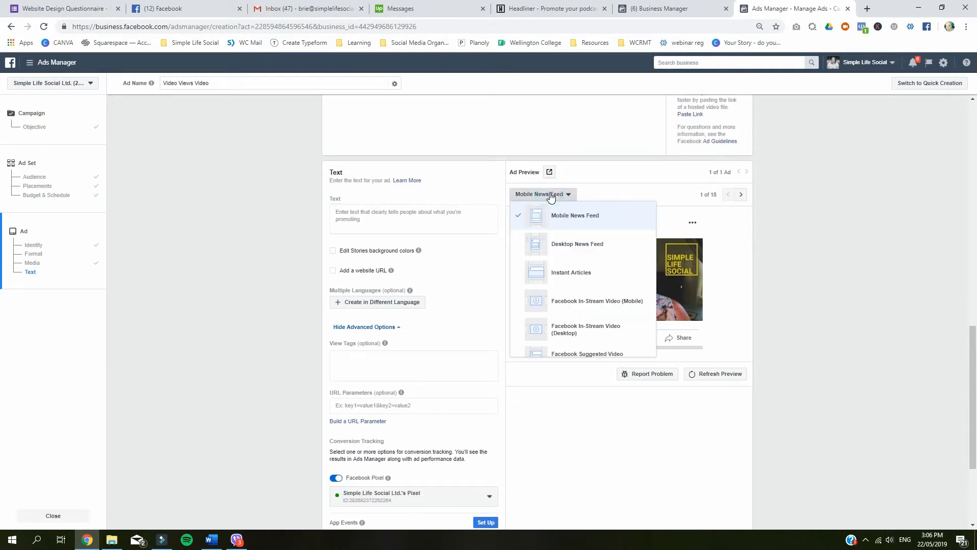
pyautogui.click(539, 246)
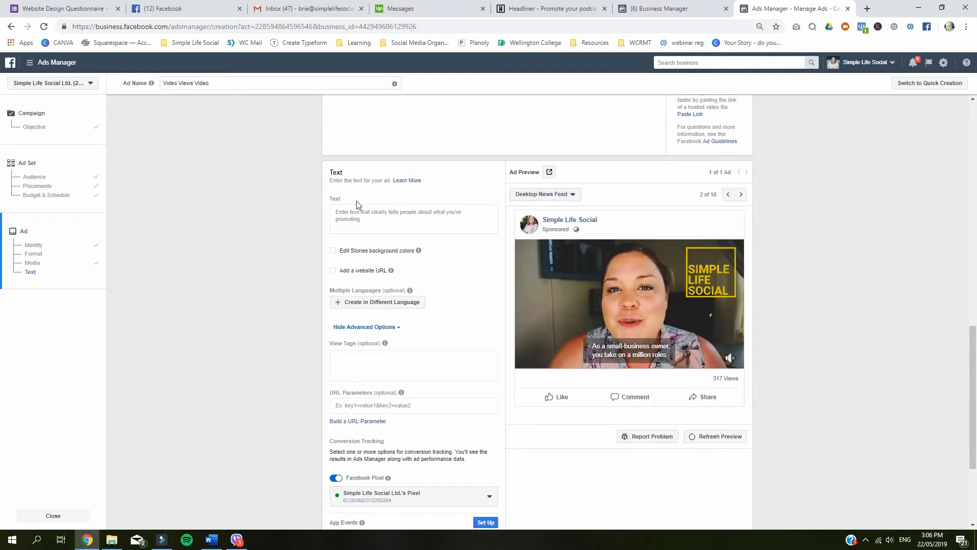
# Pause the preview video and enter "Check out Simple Life Social!" as the ad's text
pyautogui.click(345, 214)
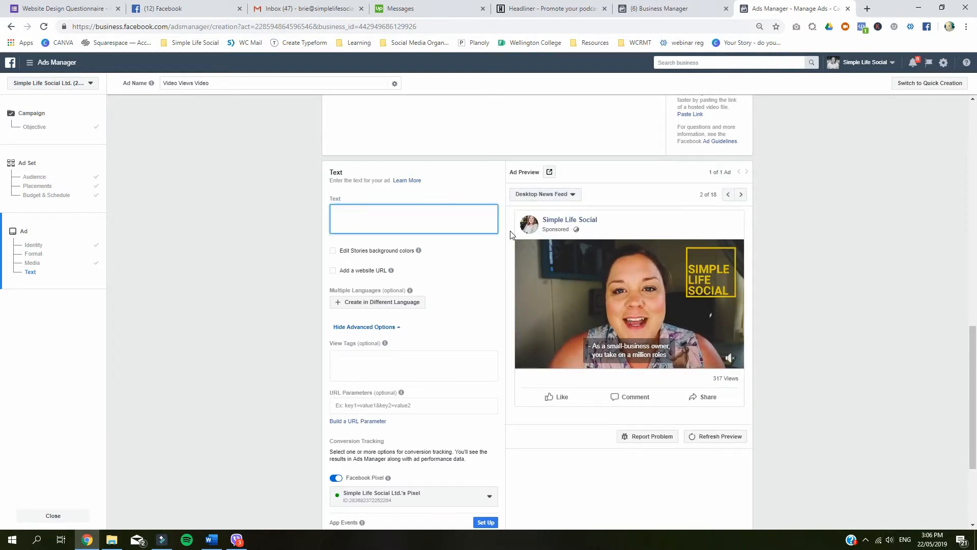
pyautogui.moveTo(743, 268)
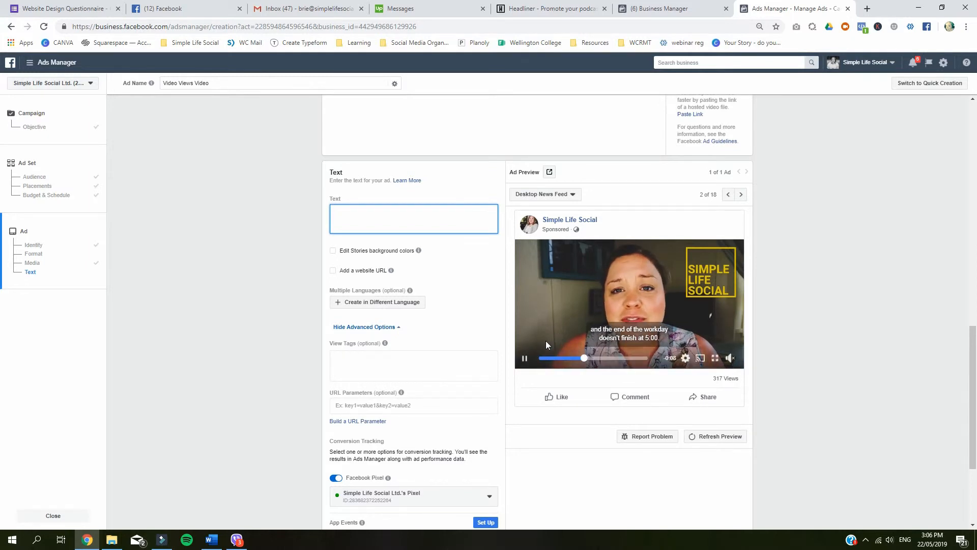
pyautogui.click(525, 359)
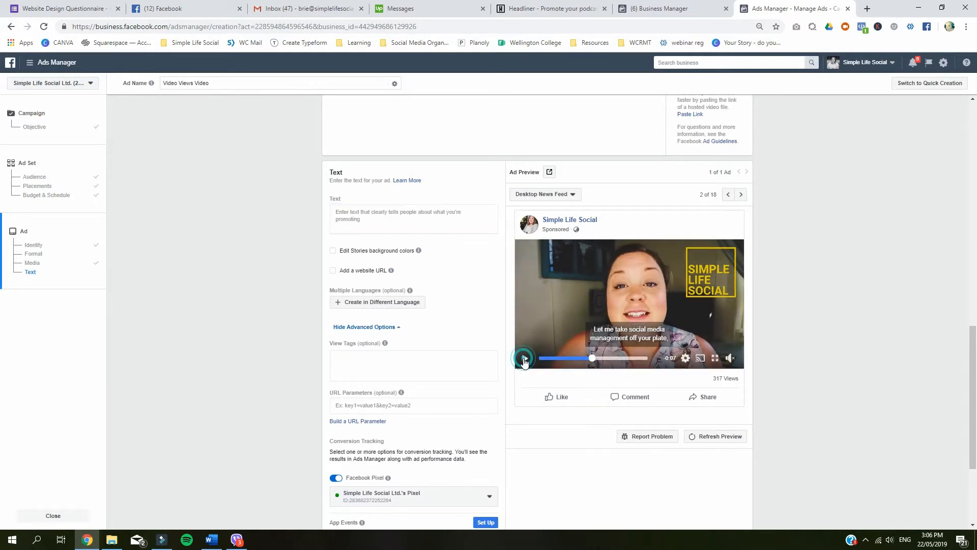
pyautogui.click(365, 212)
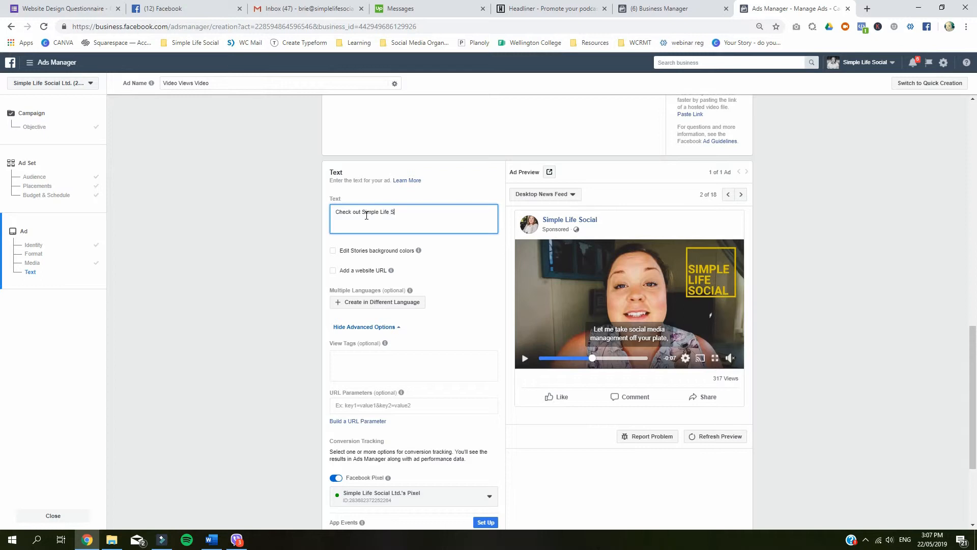
pyautogui.click(309, 254)
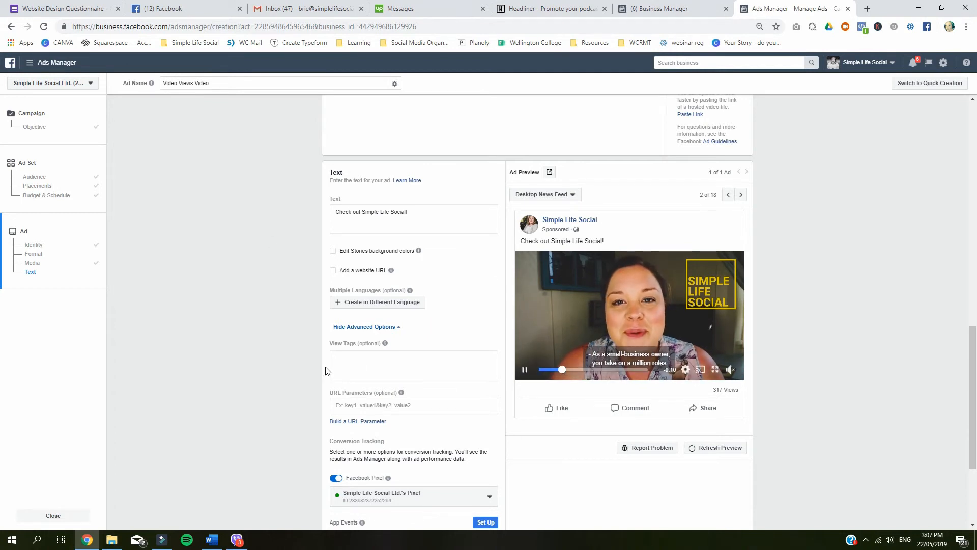
# Add a website URL to the ad and set it to simplelifesocial.com
pyautogui.click(333, 271)
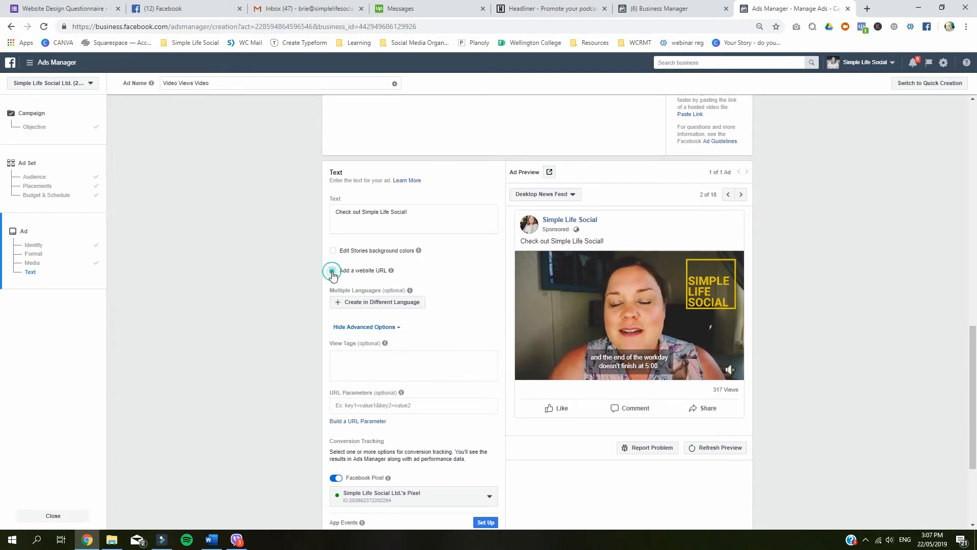
pyautogui.click(344, 307)
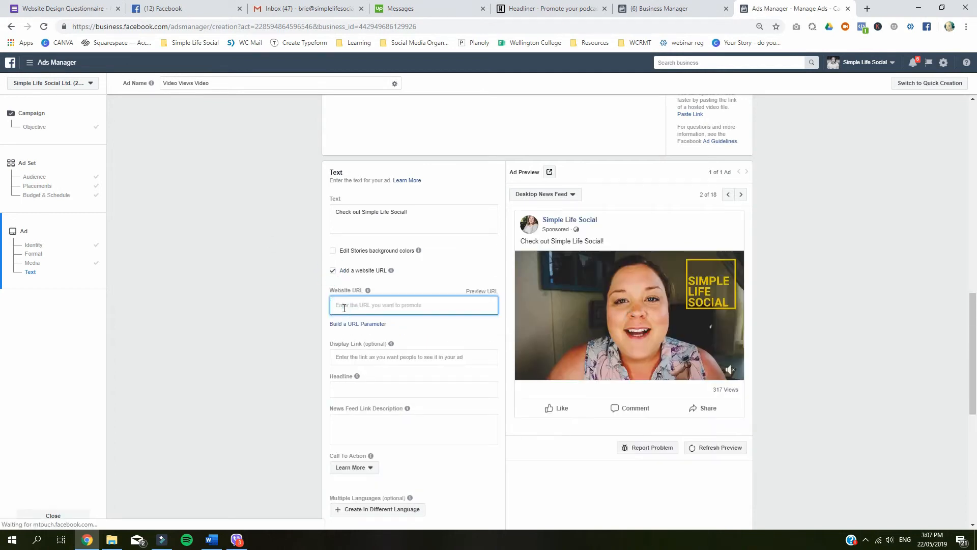
pyautogui.write('simplelifesocial.com')
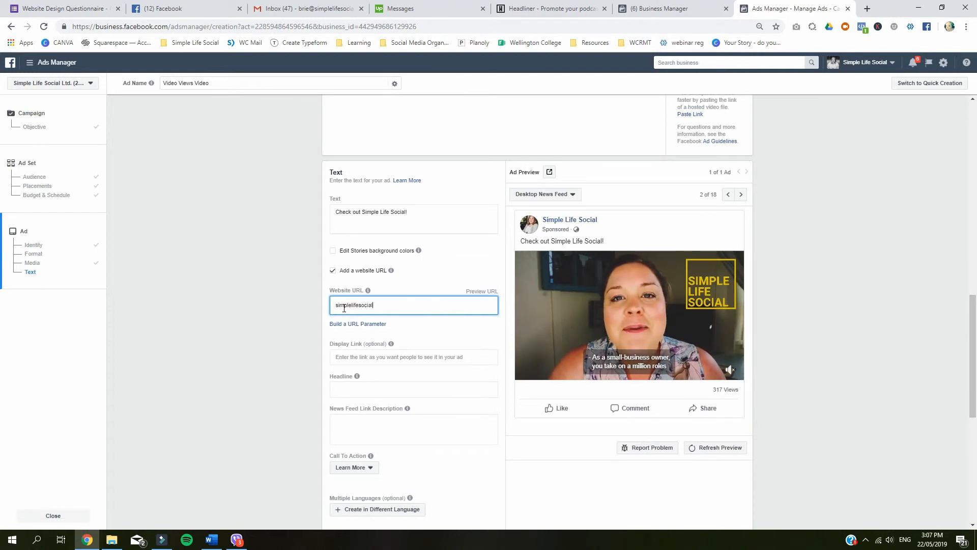
# Set the ad's headline to "Check out this aweosme video!"
pyautogui.click(361, 390)
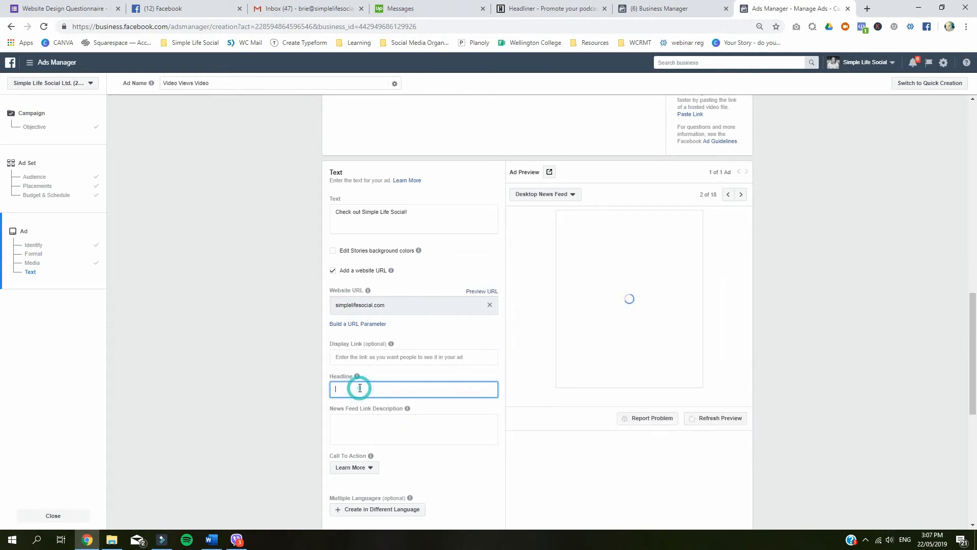
pyautogui.write('Check out this aweosme video!@')
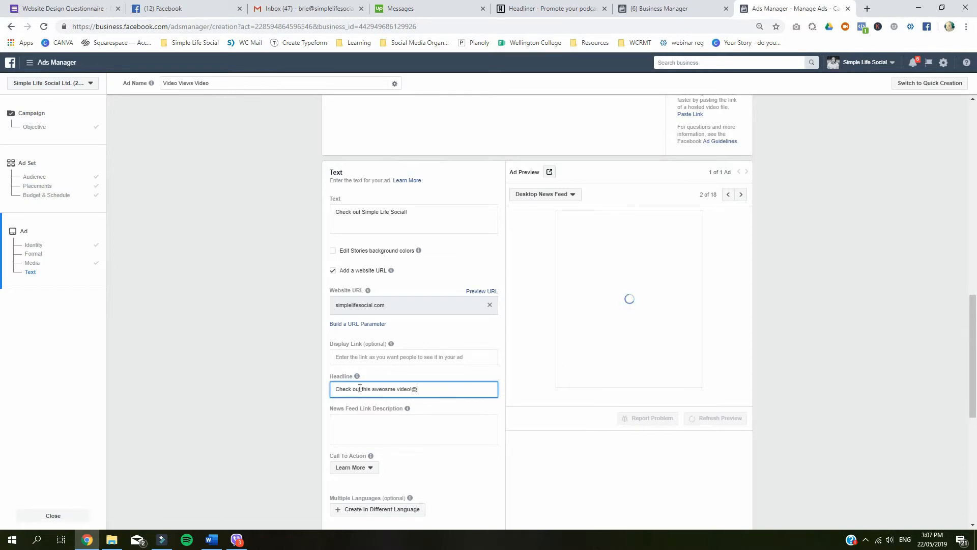
pyautogui.press('BackSpace')
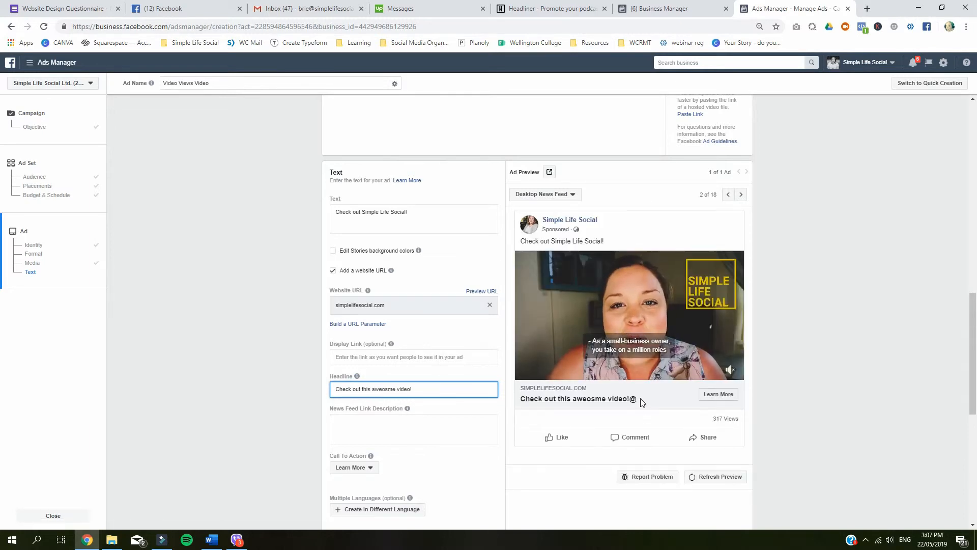
# Set the News Feed link description to "Northland, New Zealand"
pyautogui.click(372, 426)
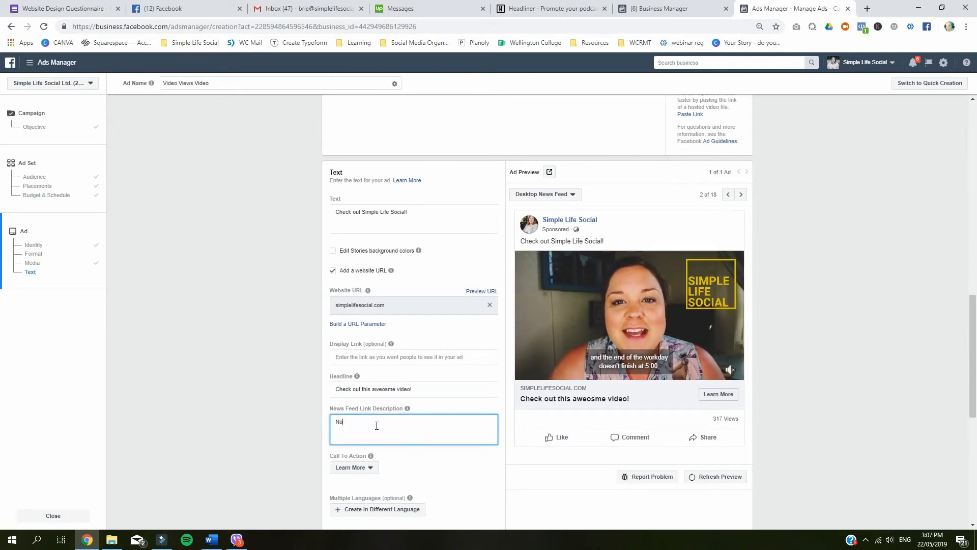
pyautogui.write('Northland, Ne')
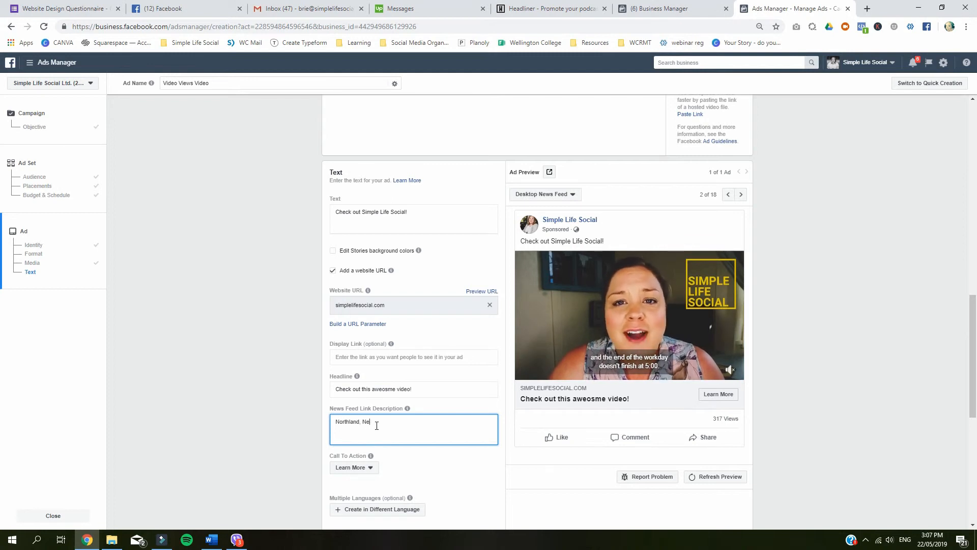
pyautogui.write('w Zealand')
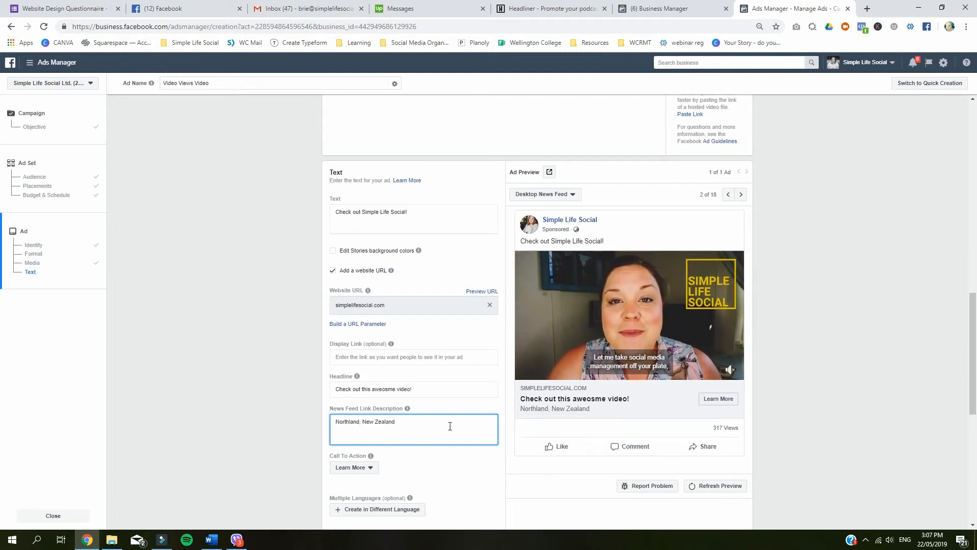
pyautogui.click(448, 460)
pyautogui.scroll(-2, 443, 438)
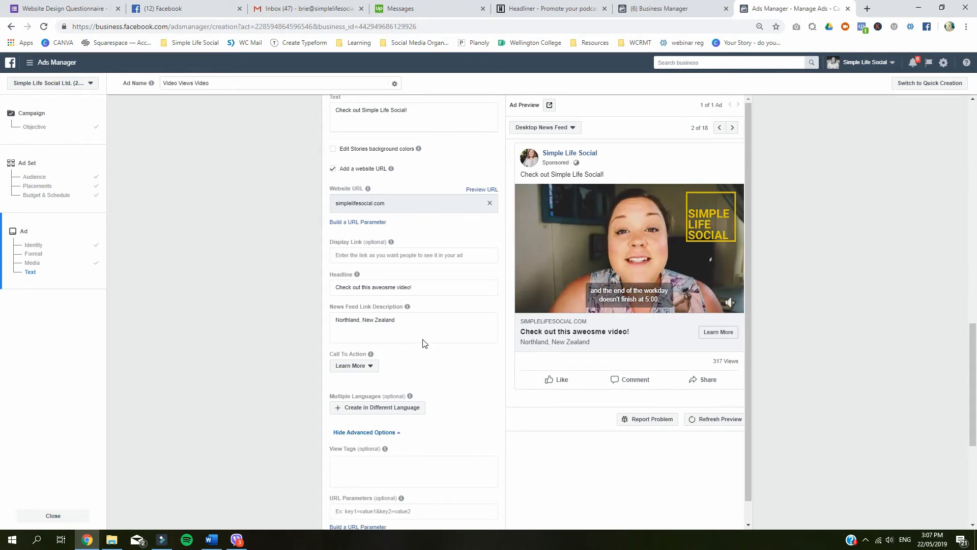
pyautogui.moveTo(399, 319); pyautogui.dragTo(326, 324)
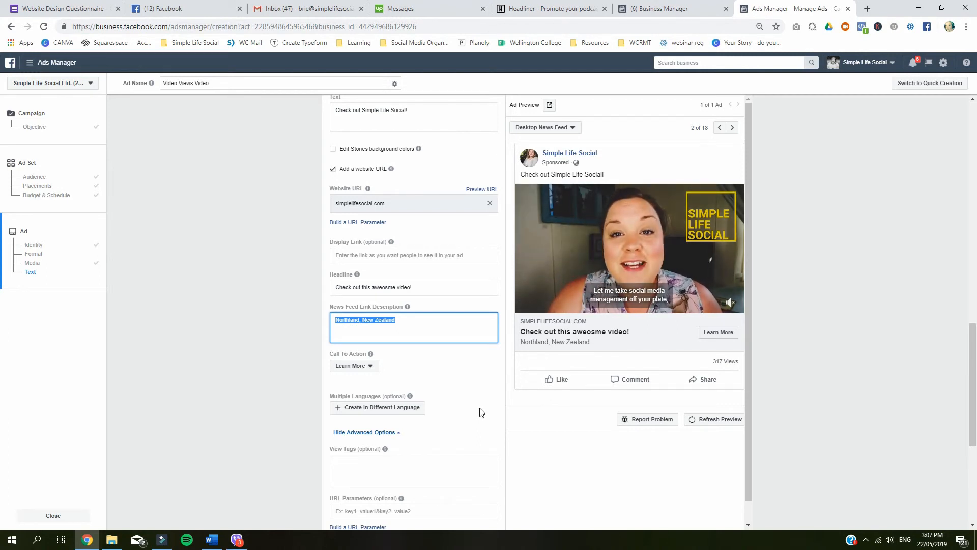
# Examine the call-to-action choices, the advanced and conversion tracking options, and the ad preview with its video paused
pyautogui.click(364, 367)
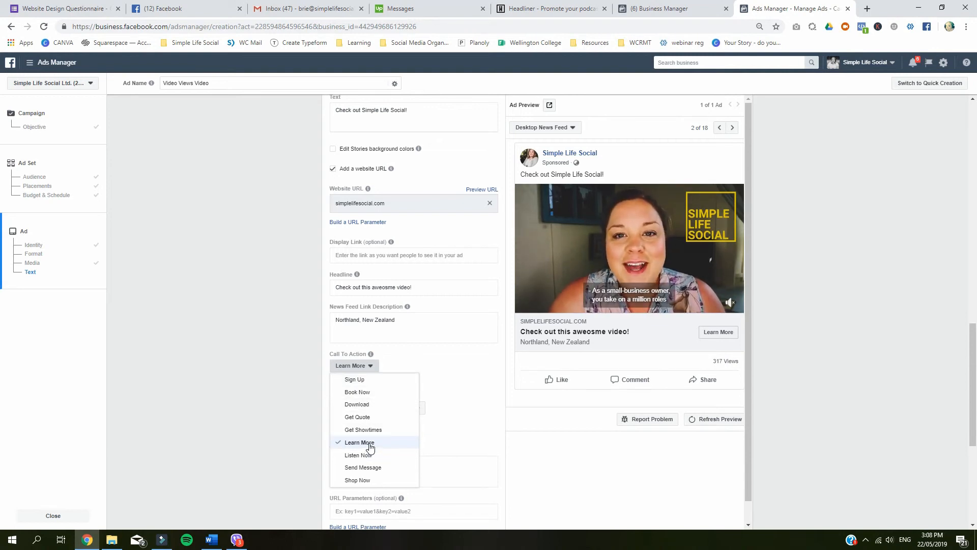
pyautogui.click(452, 371)
pyautogui.scroll(-4, 453, 372)
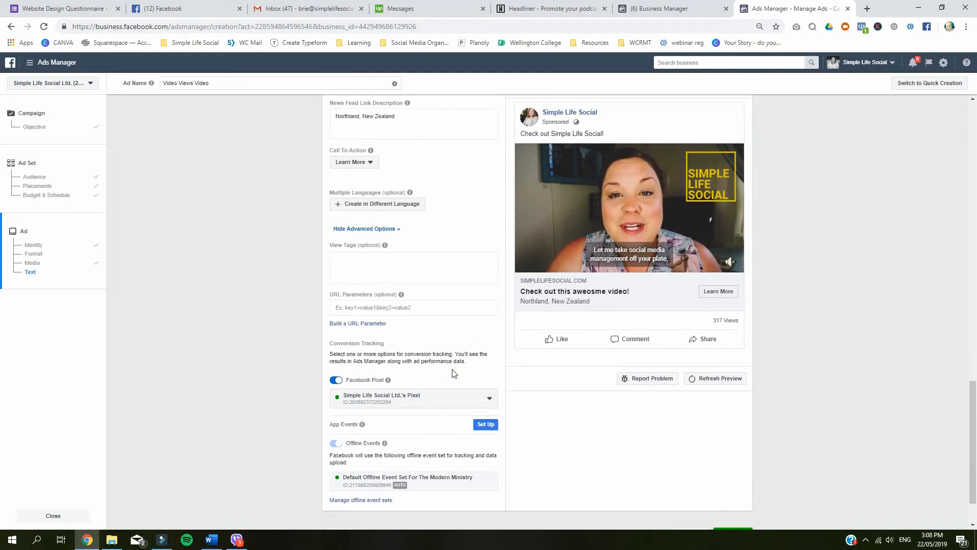
pyautogui.scroll(-1, 454, 374)
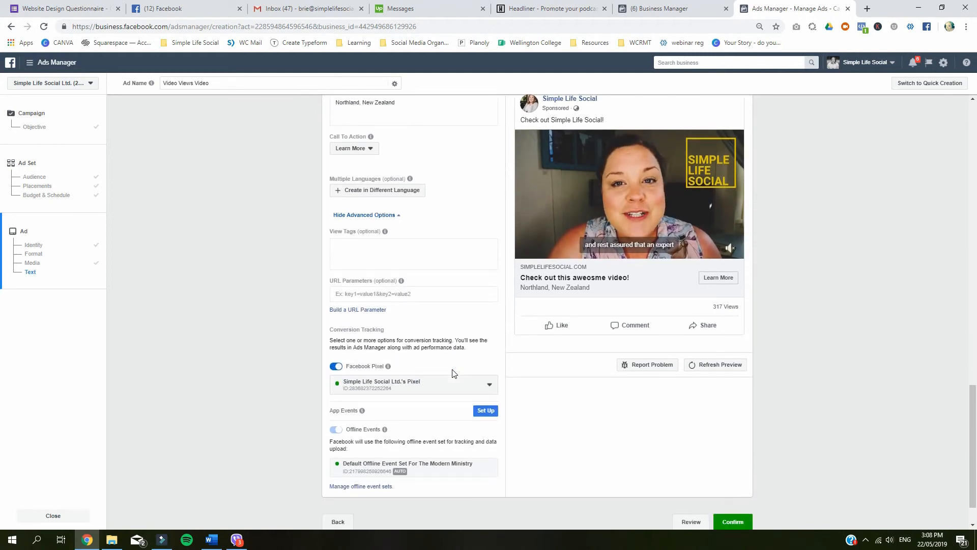
pyautogui.scroll(-1, 453, 371)
pyautogui.scroll(3, 453, 369)
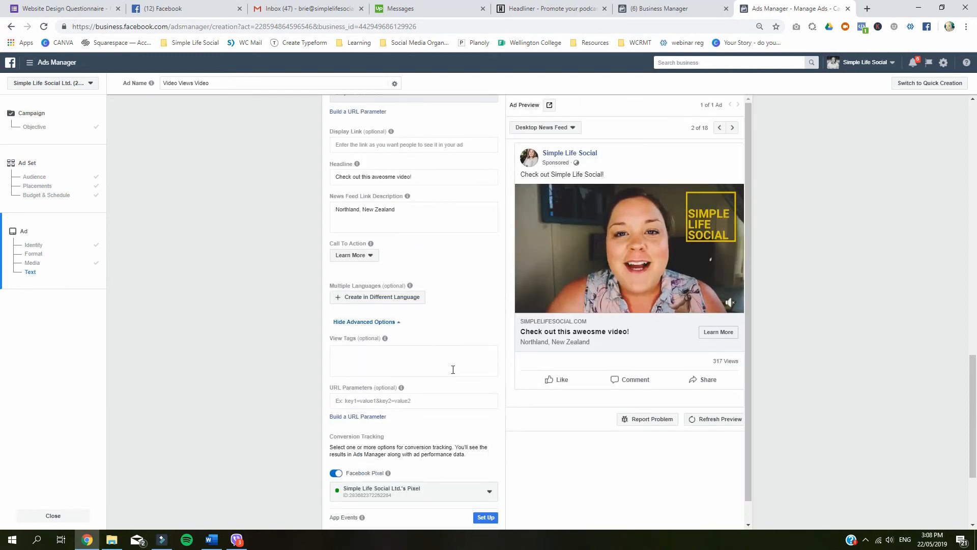
pyautogui.scroll(1, 453, 367)
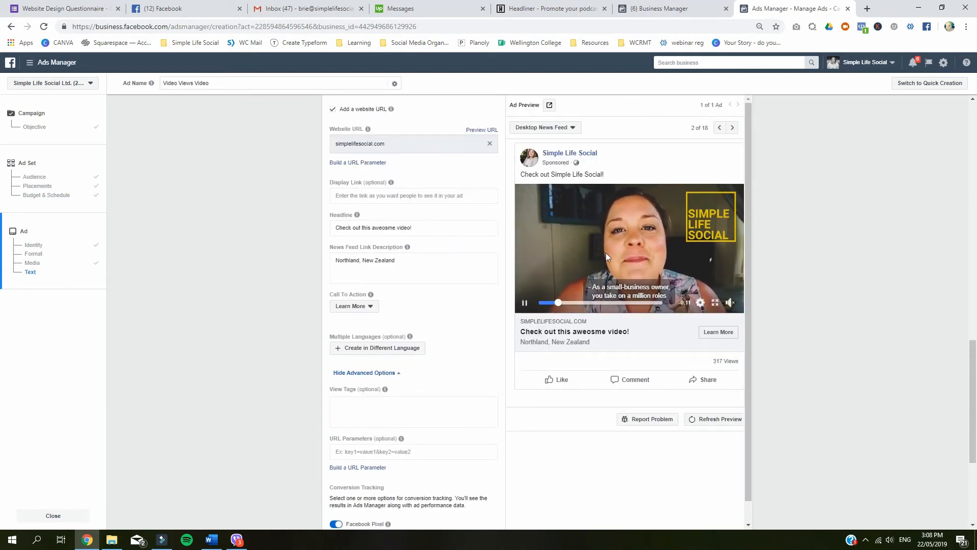
pyautogui.click(525, 302)
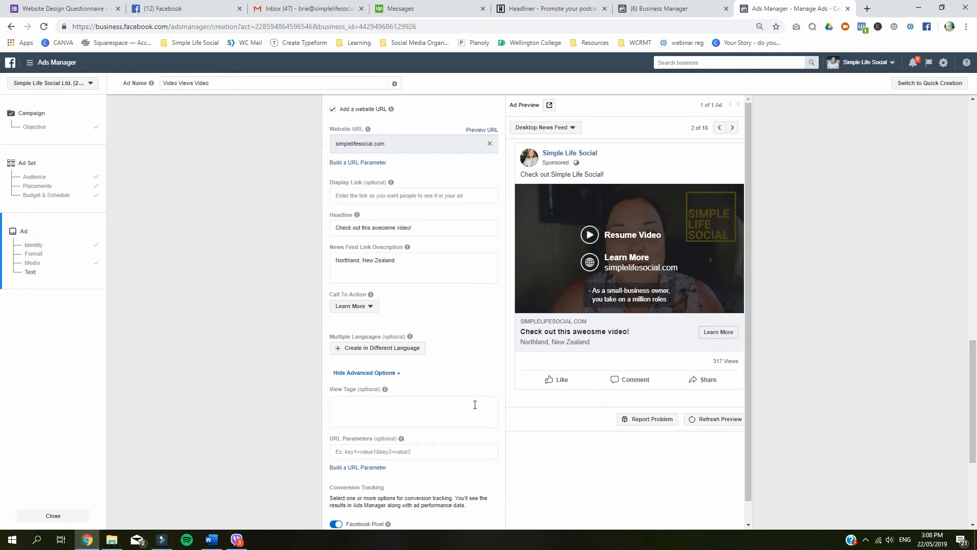
pyautogui.scroll(-4, 479, 446)
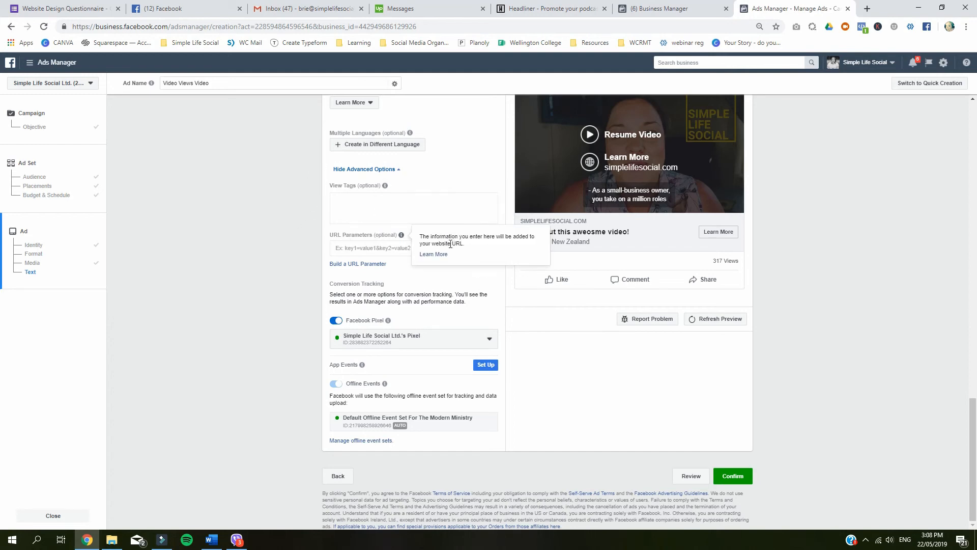
# Examine the ad preview across placements from Instant Articles through the in-stream video formats to Facebook Suggested Video (Facebook Watch Feed - Mobile)
pyautogui.scroll(3, 539, 447)
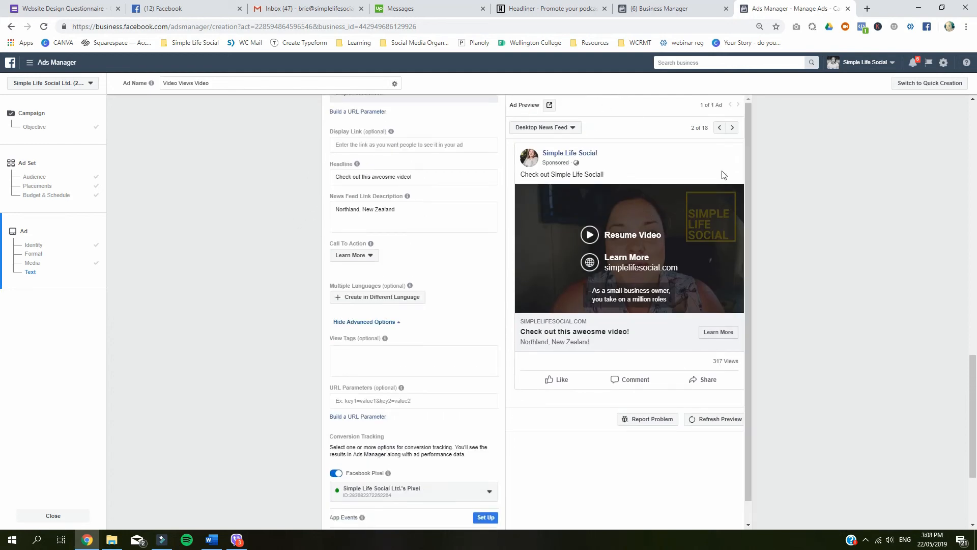
pyautogui.click(733, 128)
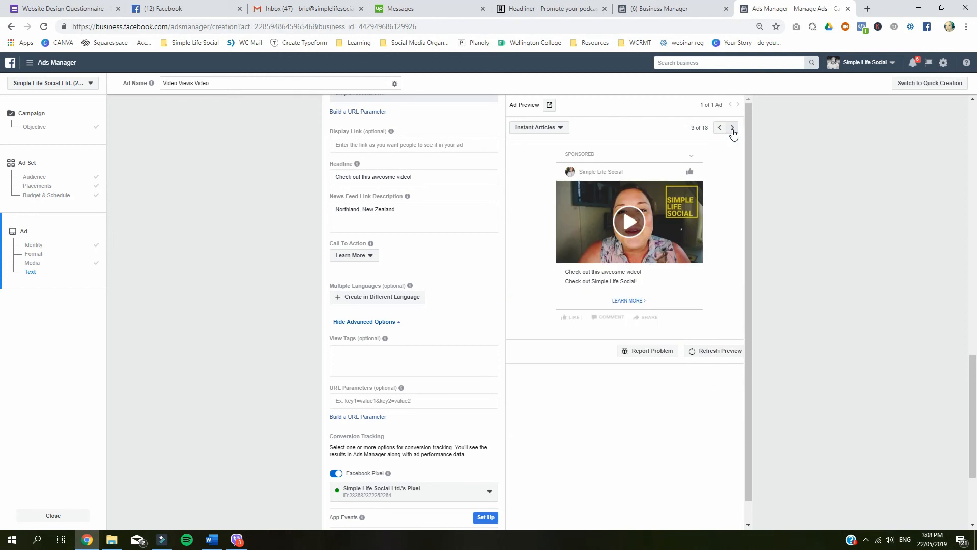
pyautogui.click(733, 127)
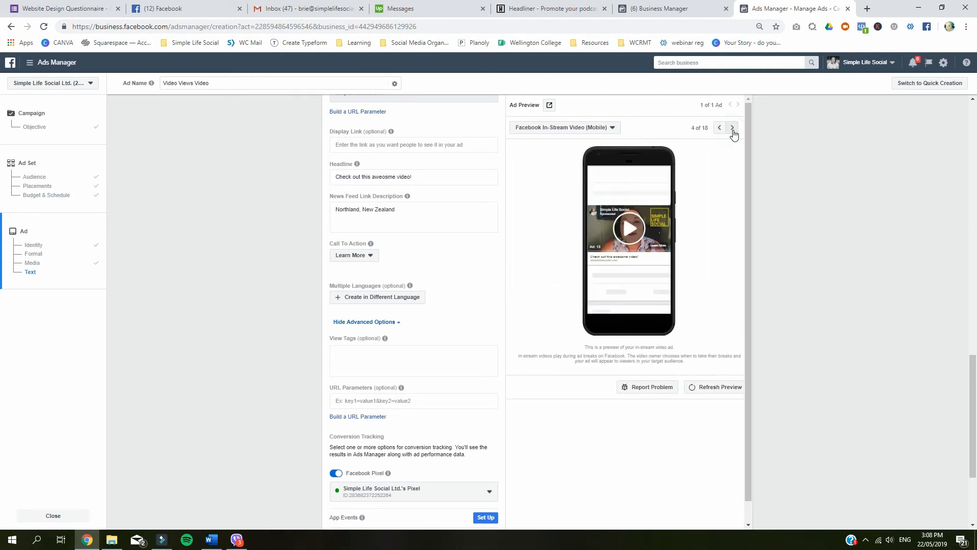
pyautogui.click(733, 127)
pyautogui.click(733, 127)
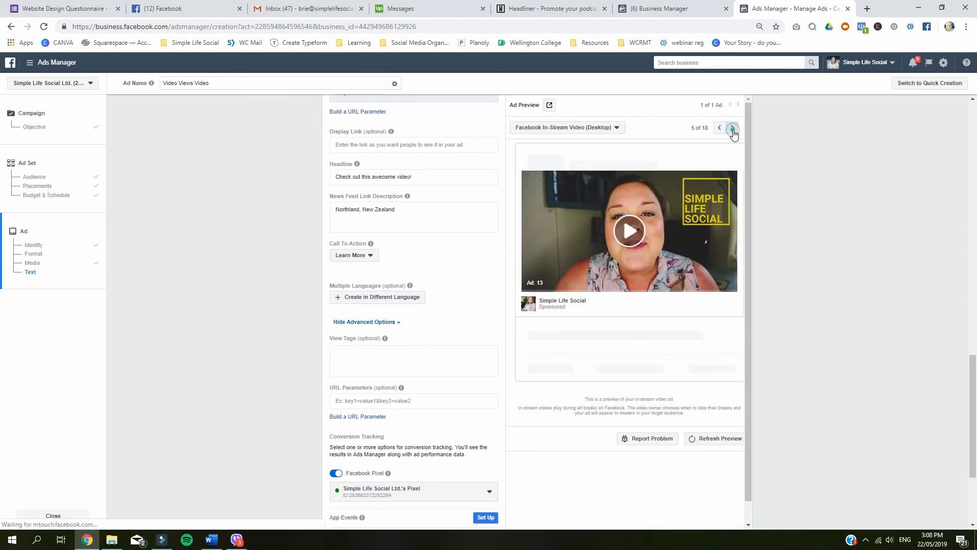
pyautogui.click(733, 128)
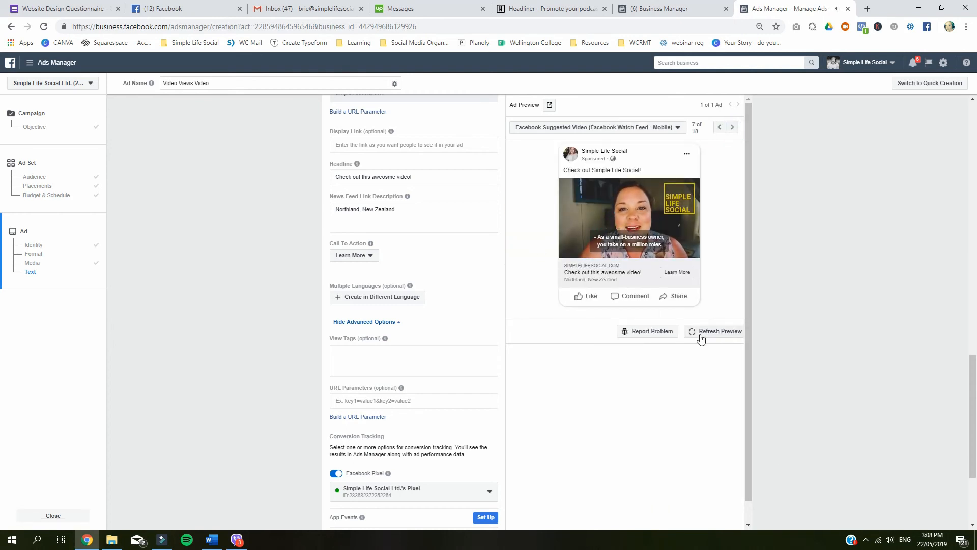
pyautogui.scroll(-3, 605, 271)
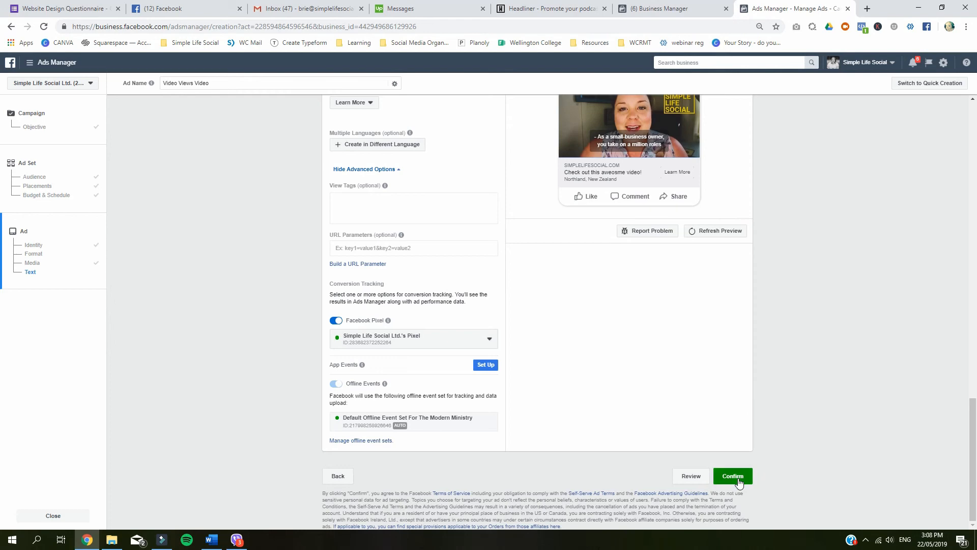
pyautogui.scroll(3, 530, 352)
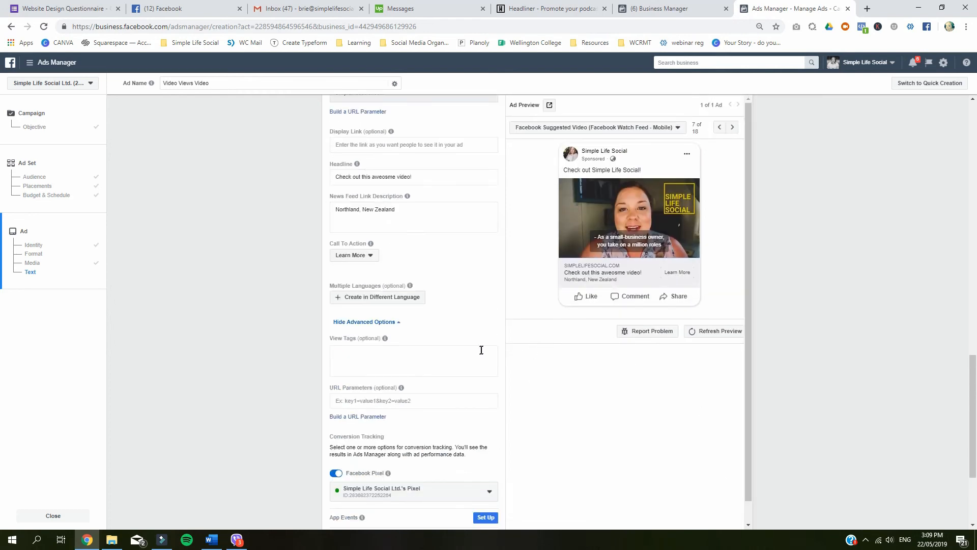